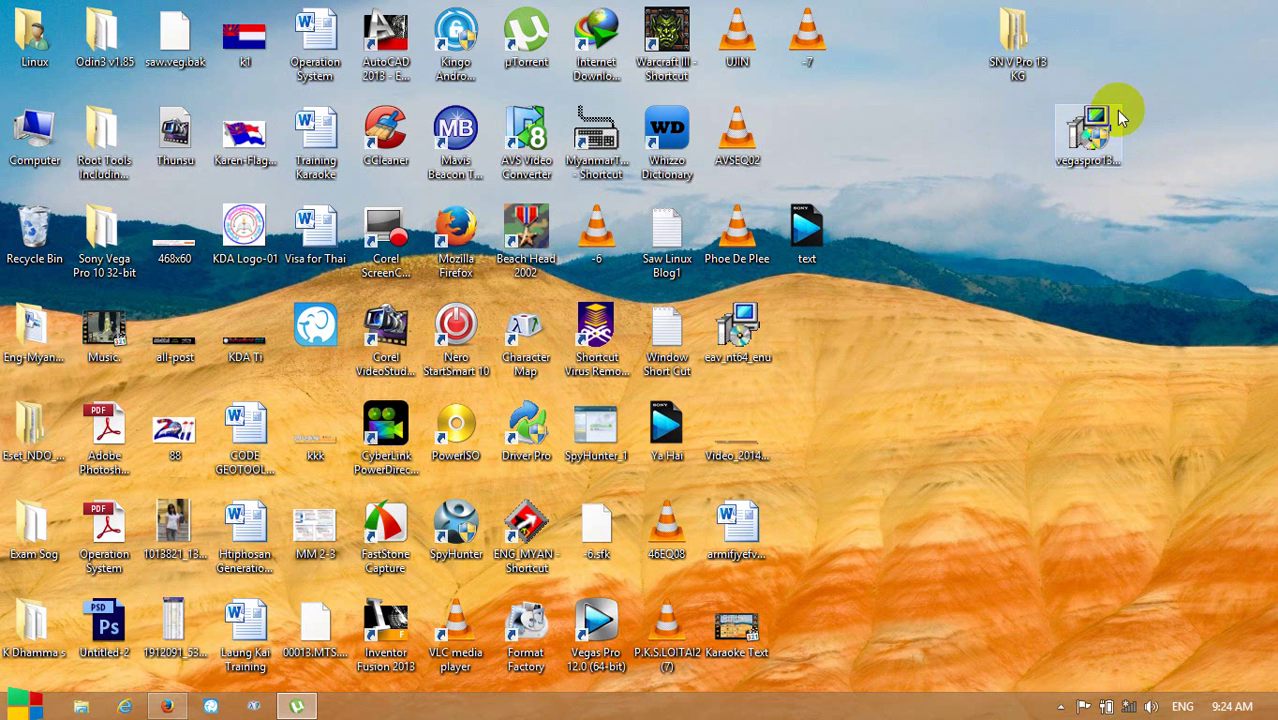
# Launch the vegaspro13.0.310_64bit installer from the desktop
pyautogui.click(1100, 130)
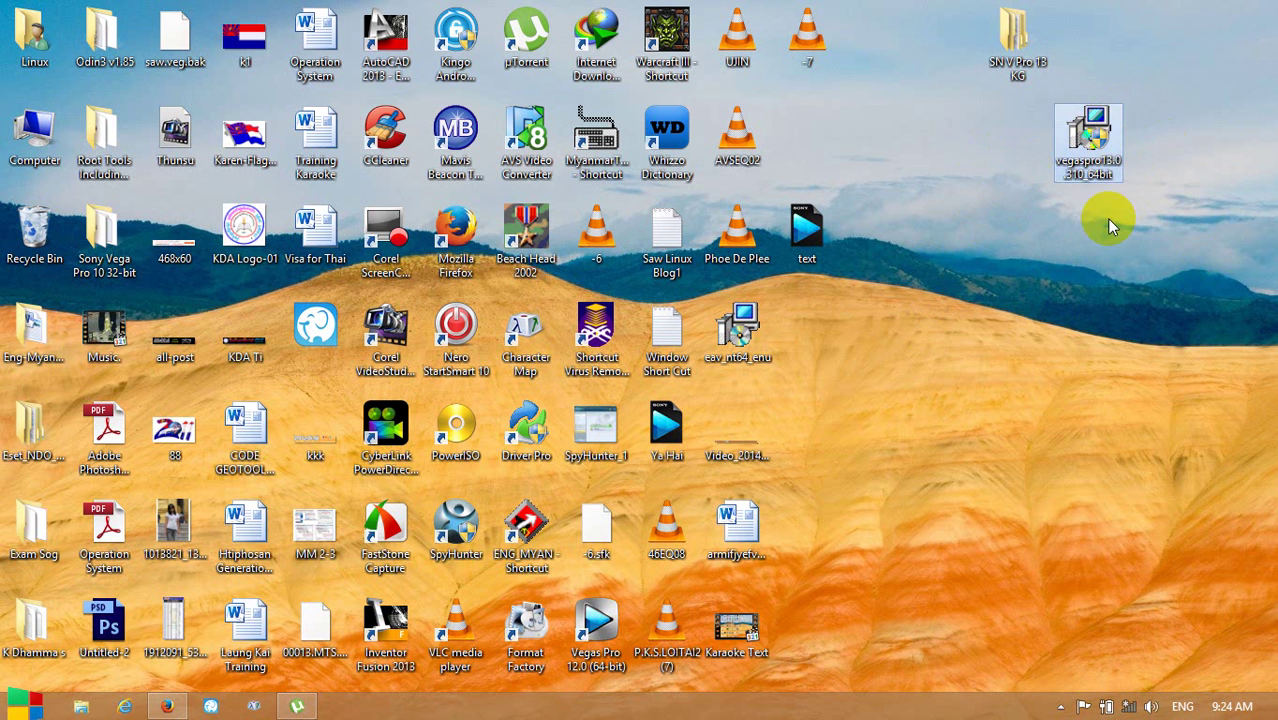
pyautogui.click(1018, 52)
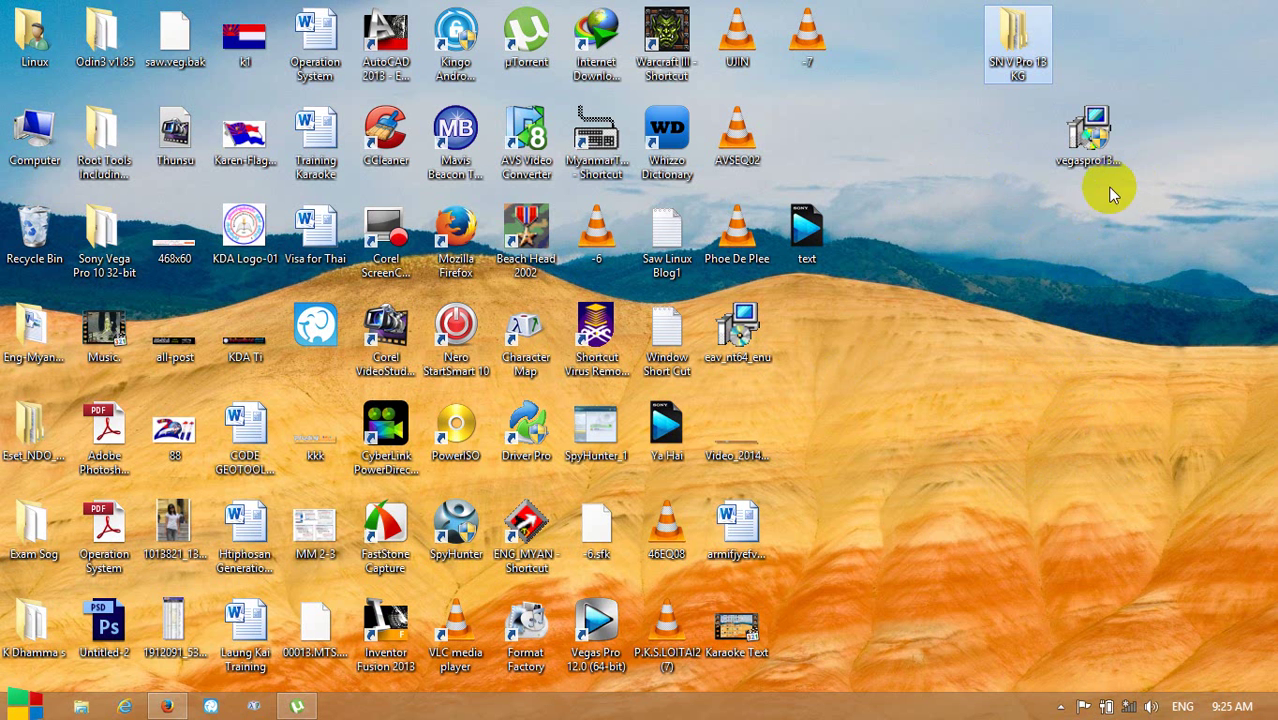
pyautogui.moveTo(1092, 146)
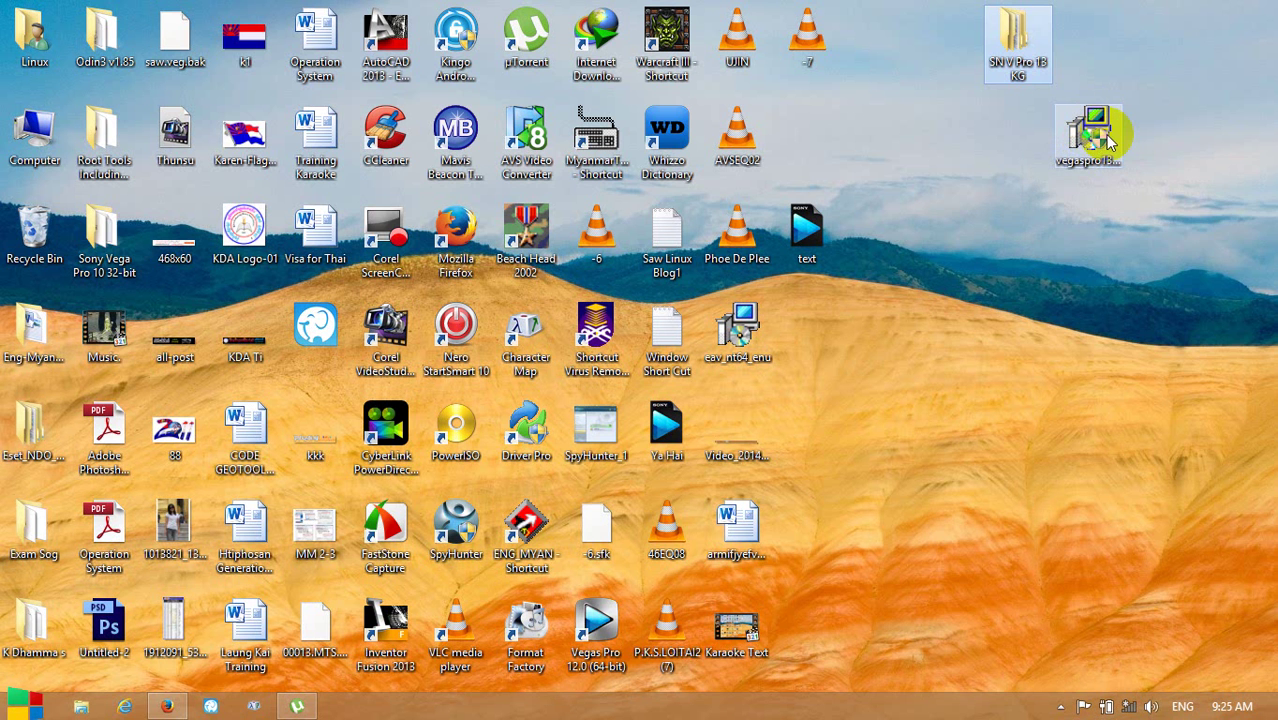
pyautogui.click(1104, 142)
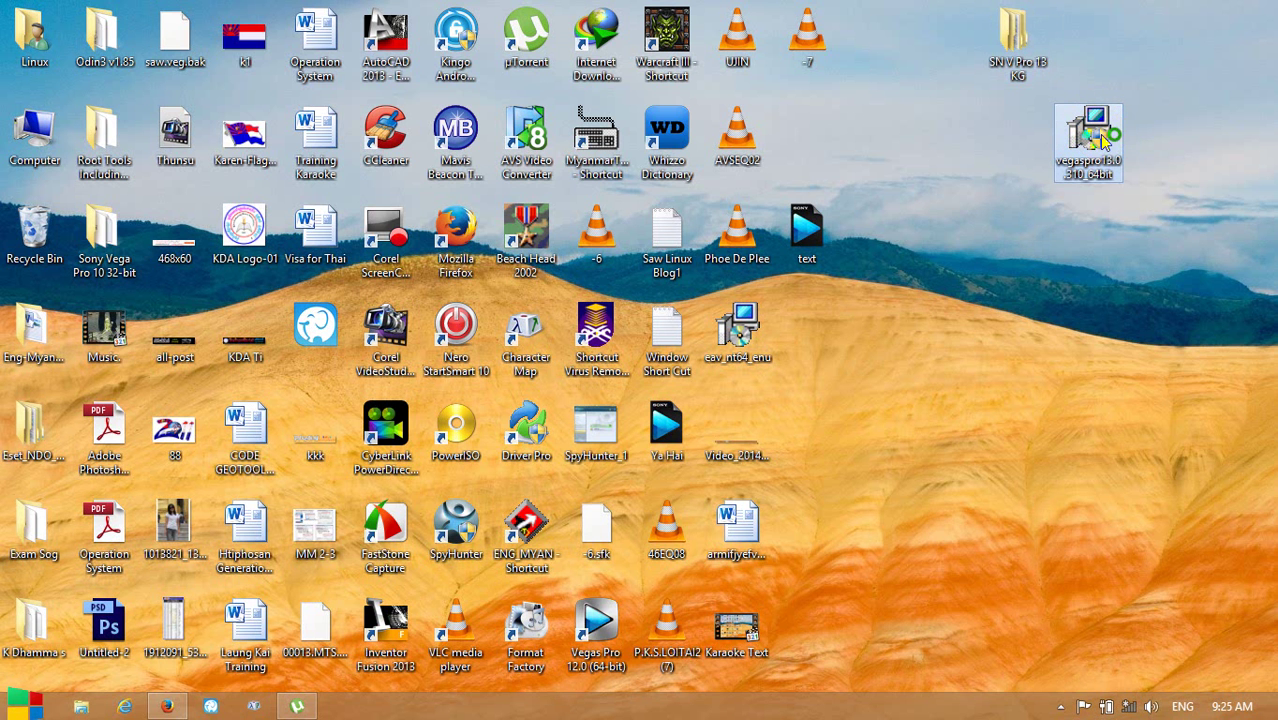
pyautogui.doubleClick(1104, 142)
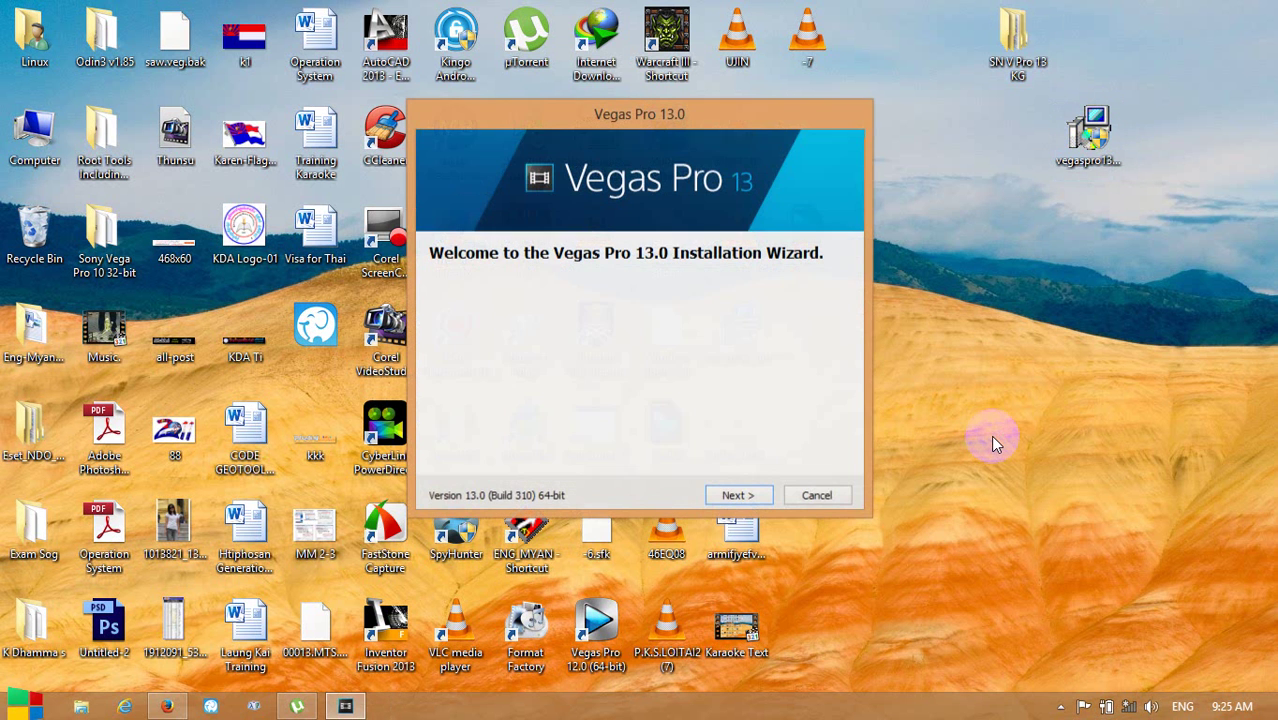
# Continue past the installer's welcome page and accept the End User License Agreement and Privacy Policy
pyautogui.click(738, 495)
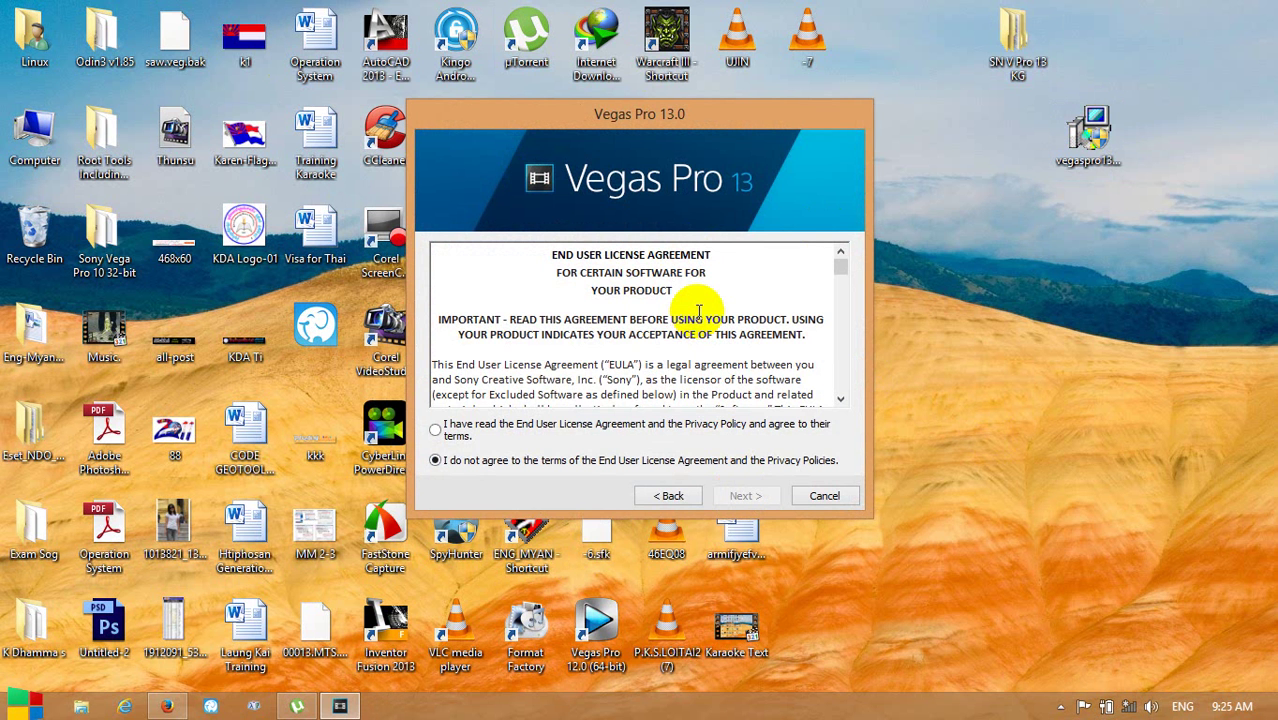
pyautogui.click(517, 428)
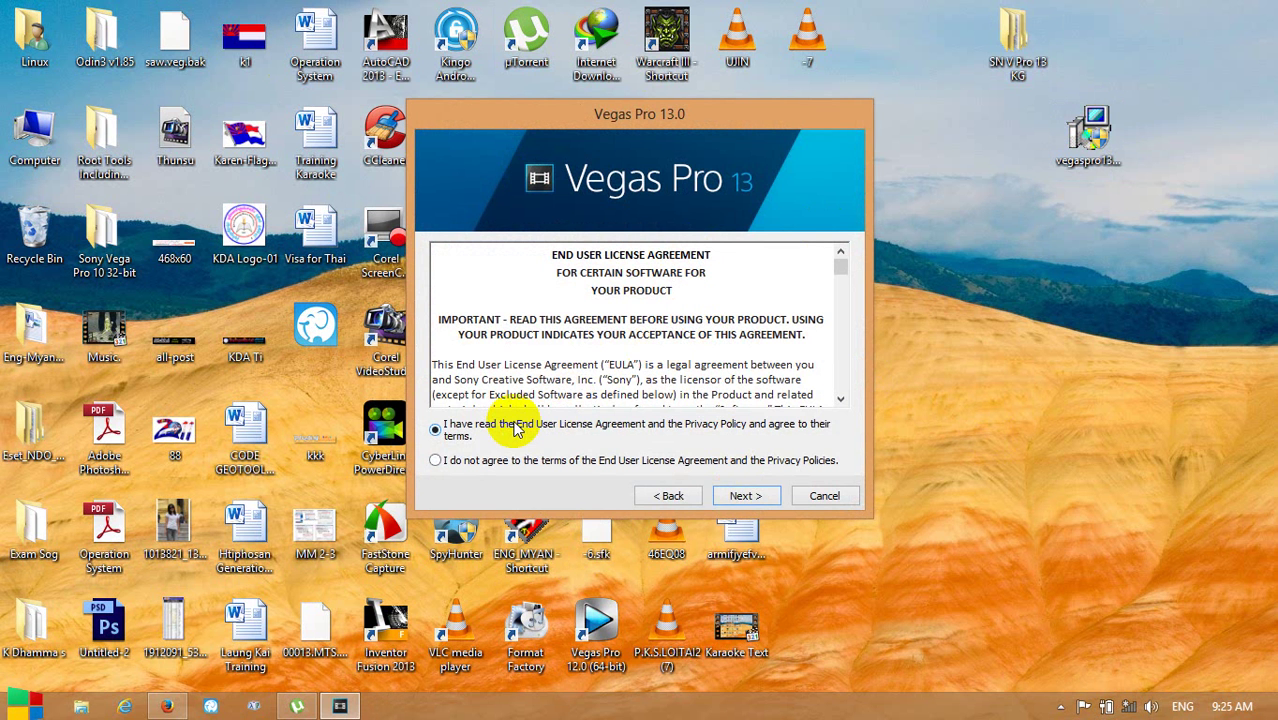
pyautogui.click(741, 497)
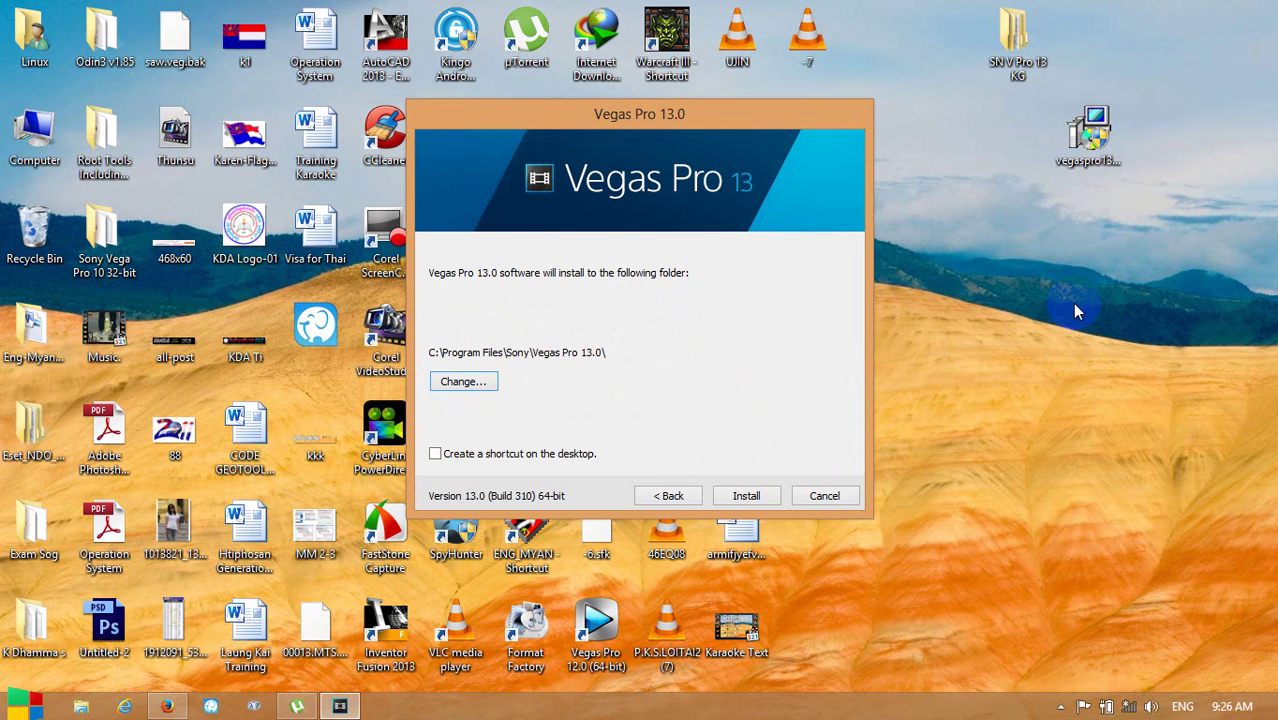
# Install Vegas Pro 13.0 in the default folder with a desktop shortcut and finish the wizard
pyautogui.click(438, 456)
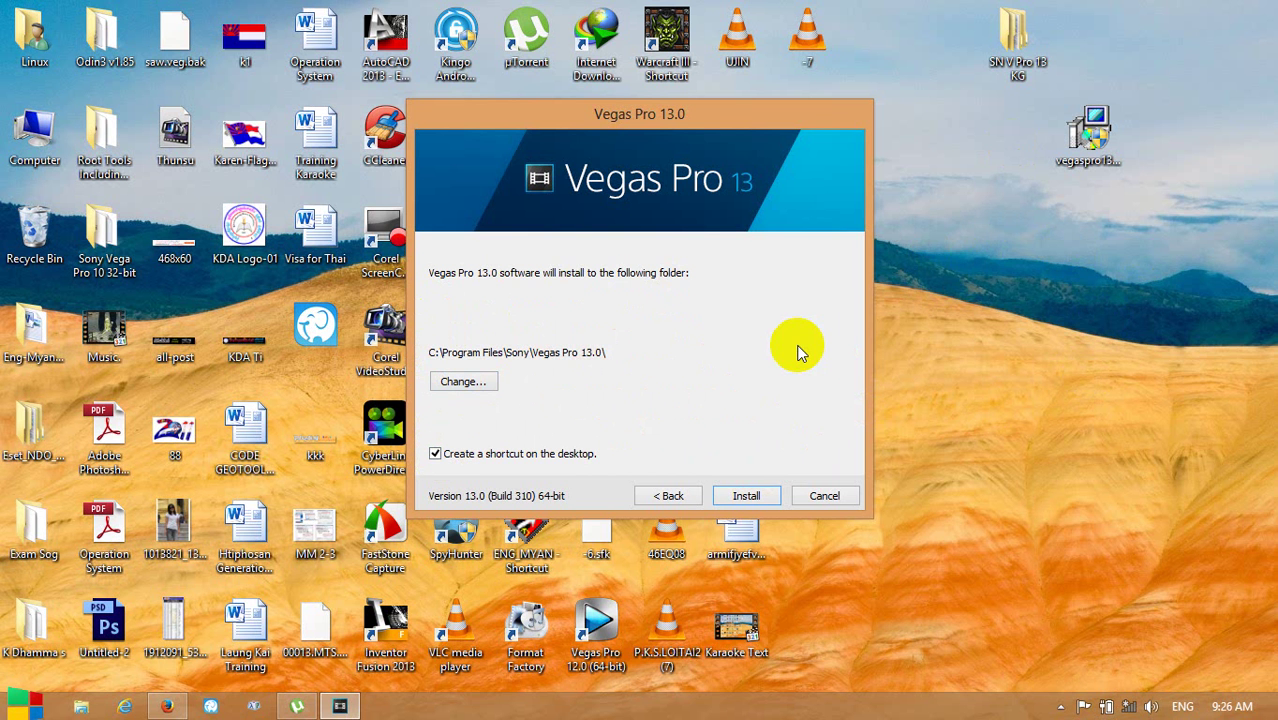
pyautogui.click(745, 497)
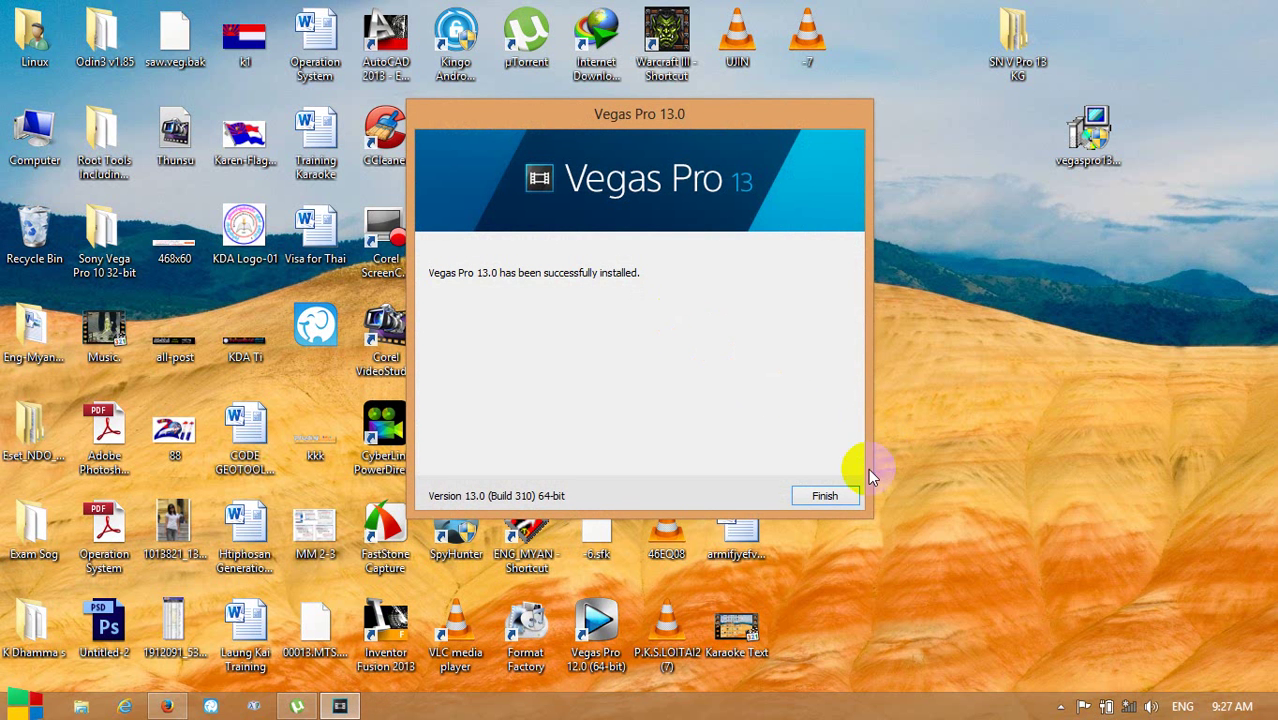
pyautogui.click(830, 497)
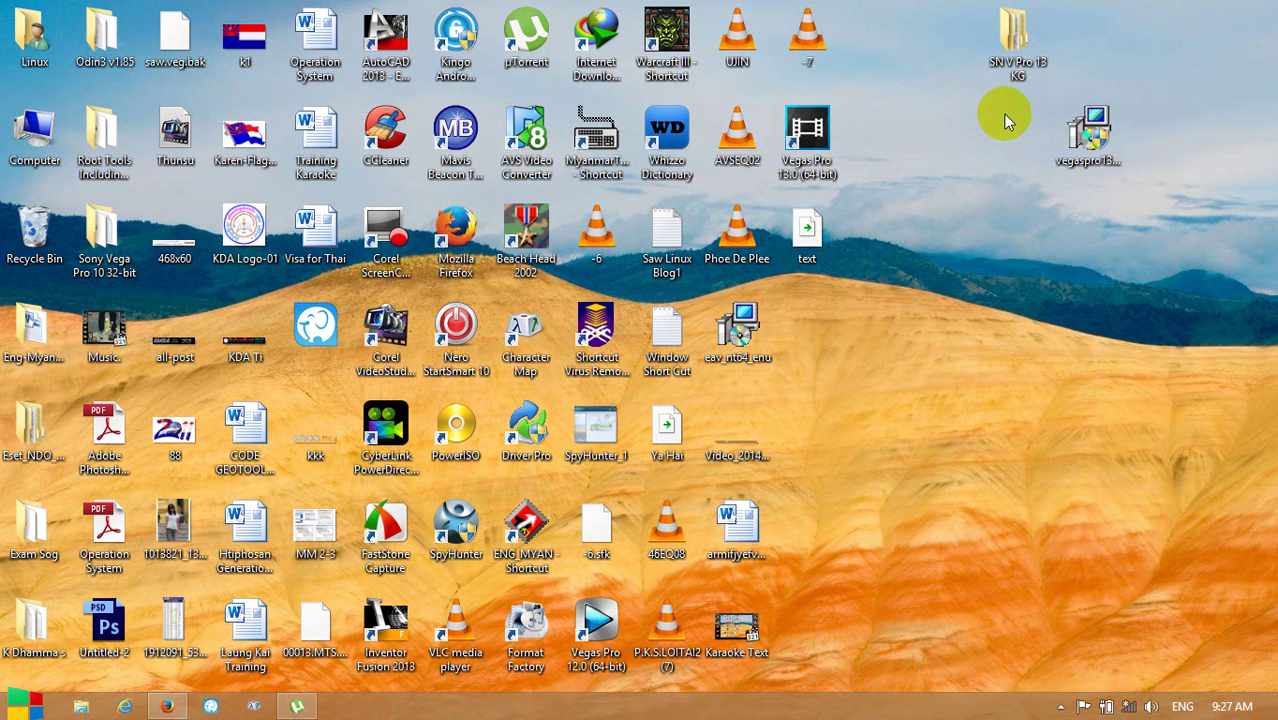
# Run Keygen as administrator from the Multikeygen v2.5 subfolder of the SN V Pro 13 KG desktop folder
pyautogui.doubleClick(1012, 38)
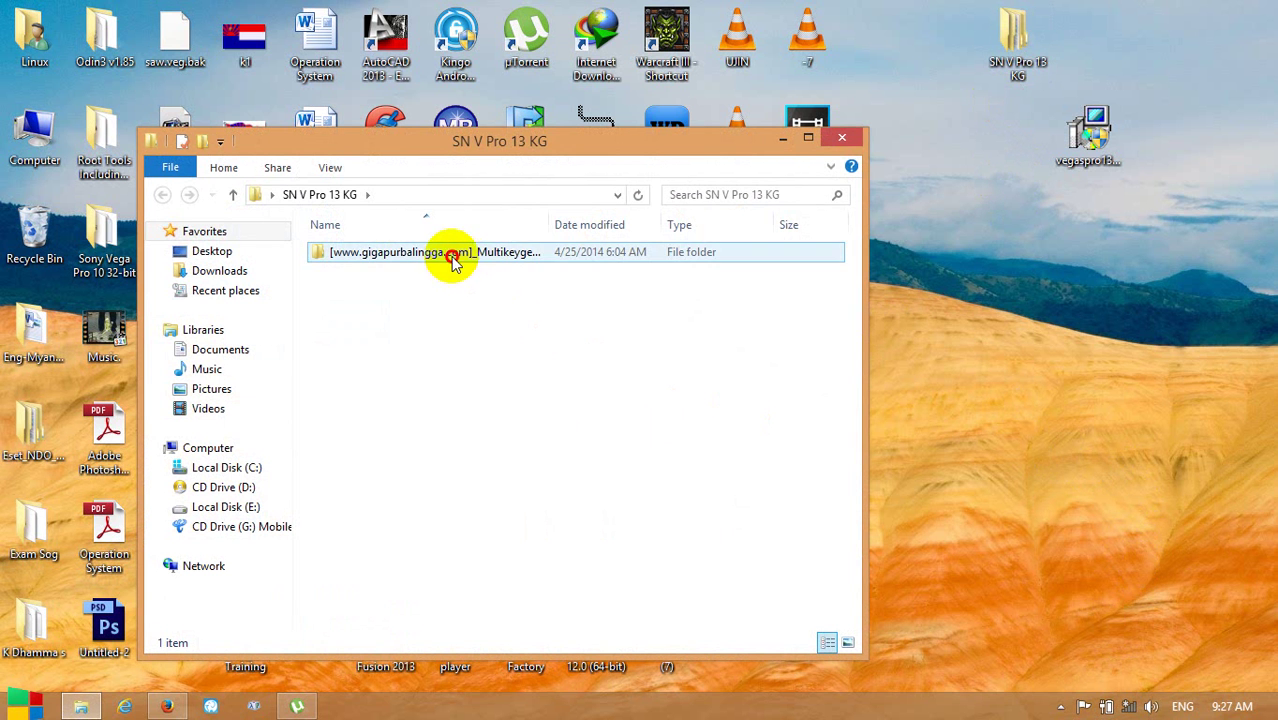
pyautogui.doubleClick(452, 262)
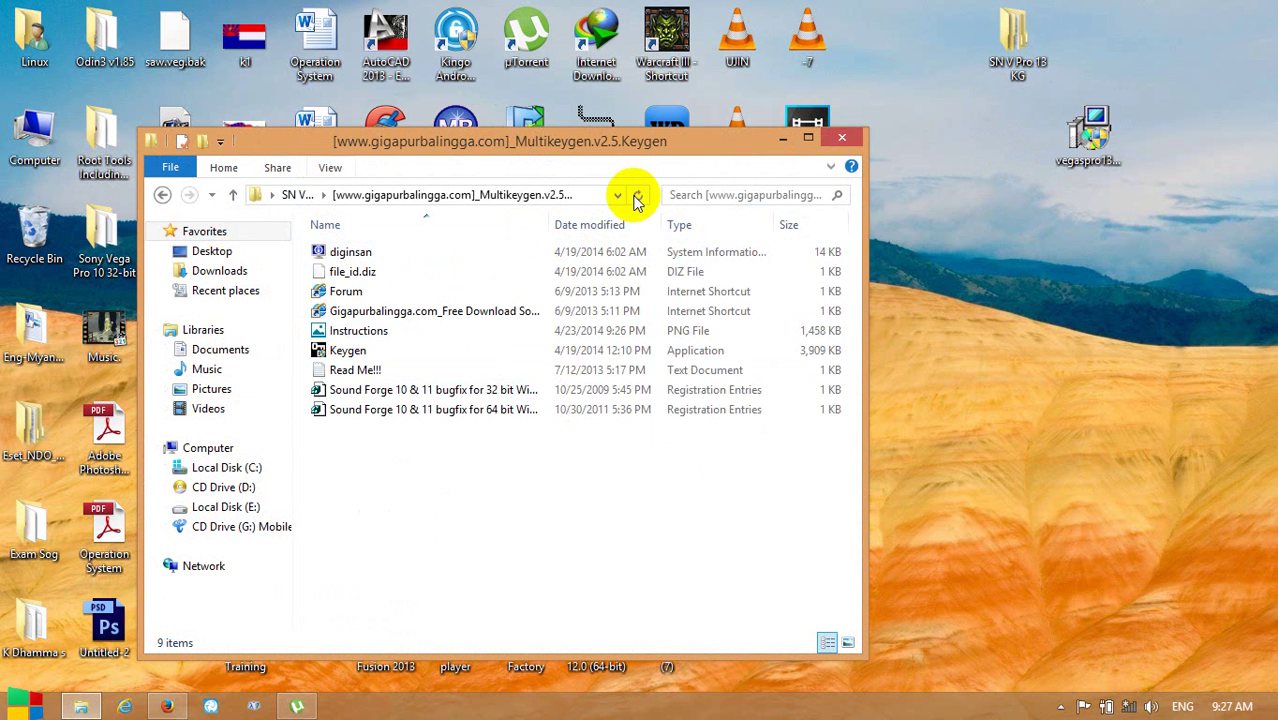
pyautogui.rightClick(346, 355)
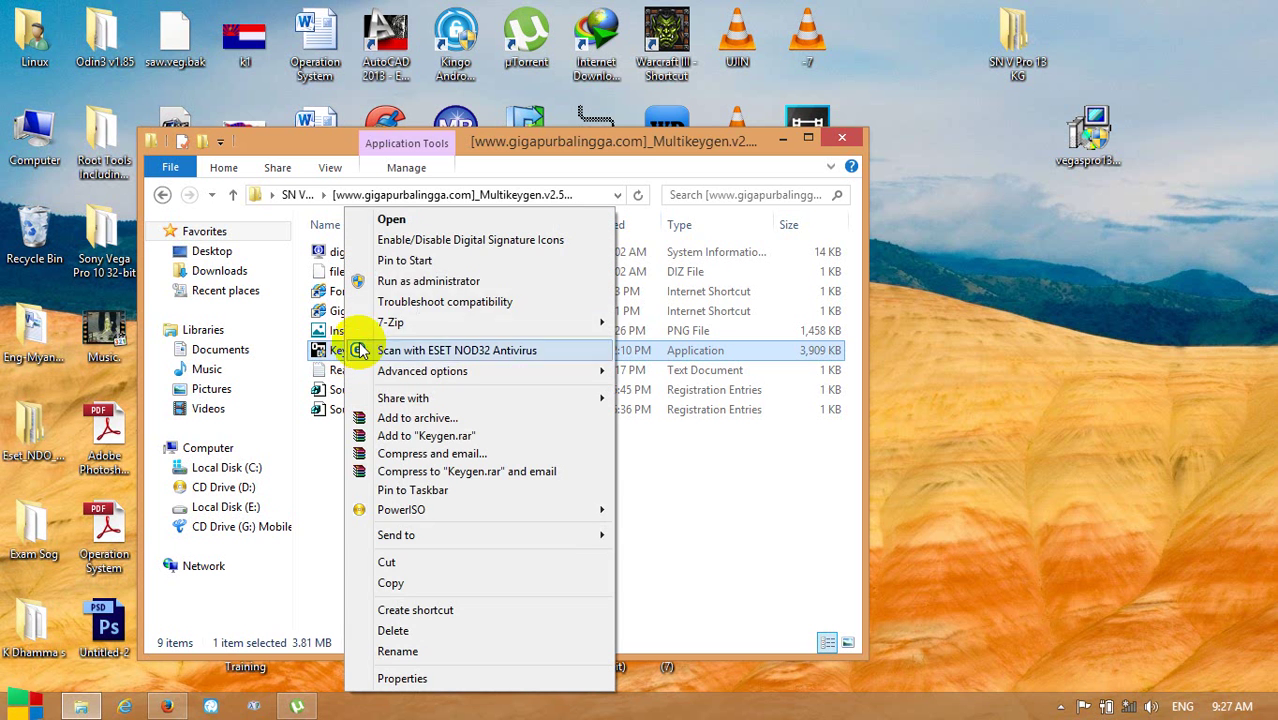
pyautogui.click(410, 284)
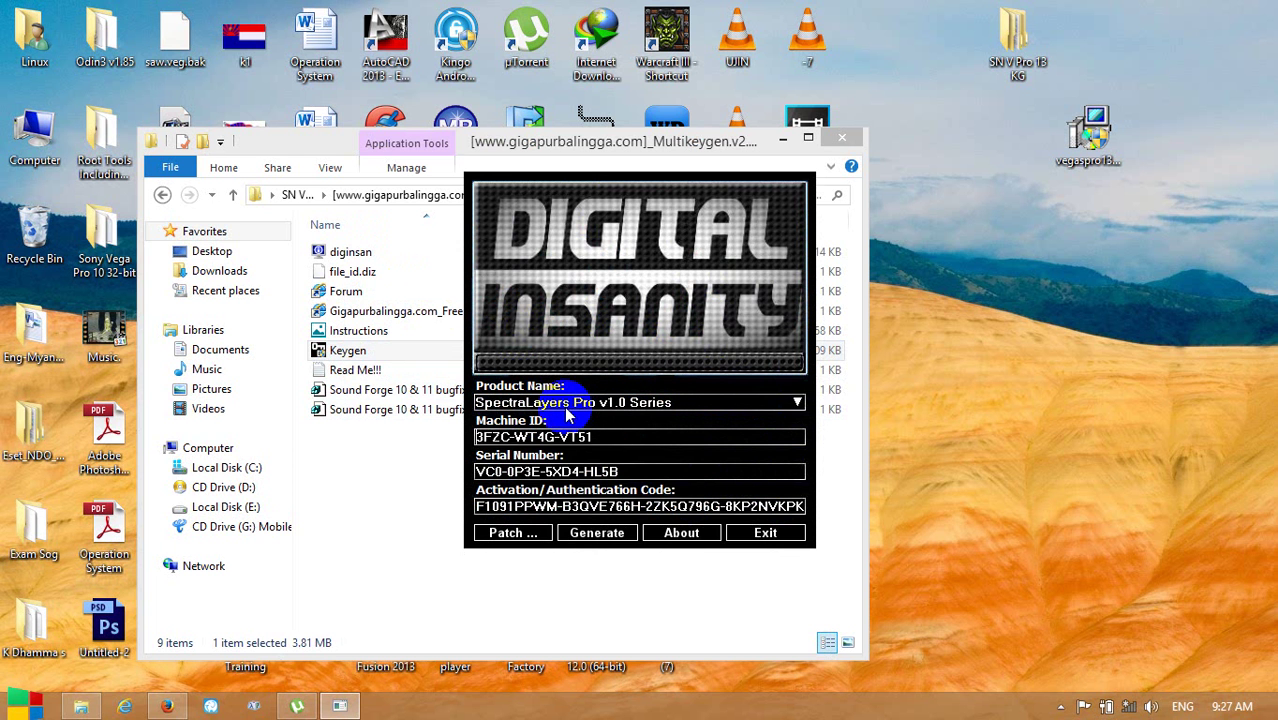
pyautogui.click(797, 403)
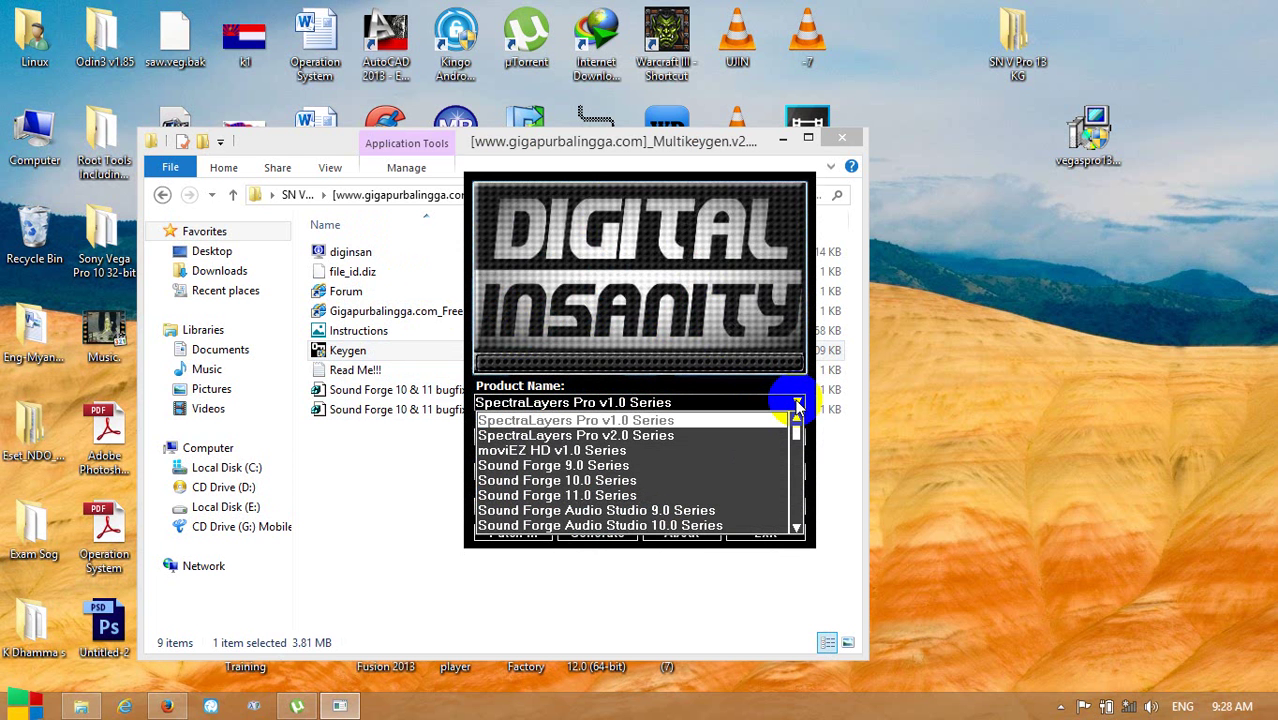
pyautogui.click(797, 527)
pyautogui.click(797, 527)
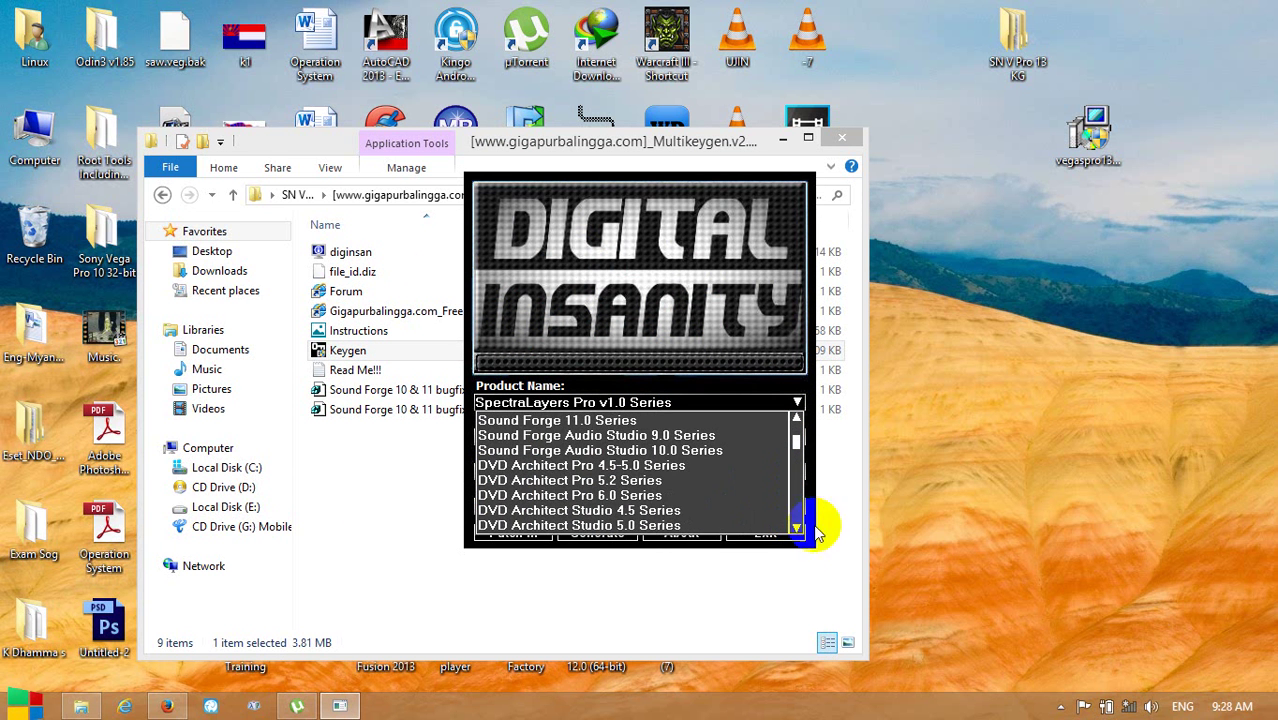
# Lower the system's speaker volume to well below half
pyautogui.click(1152, 707)
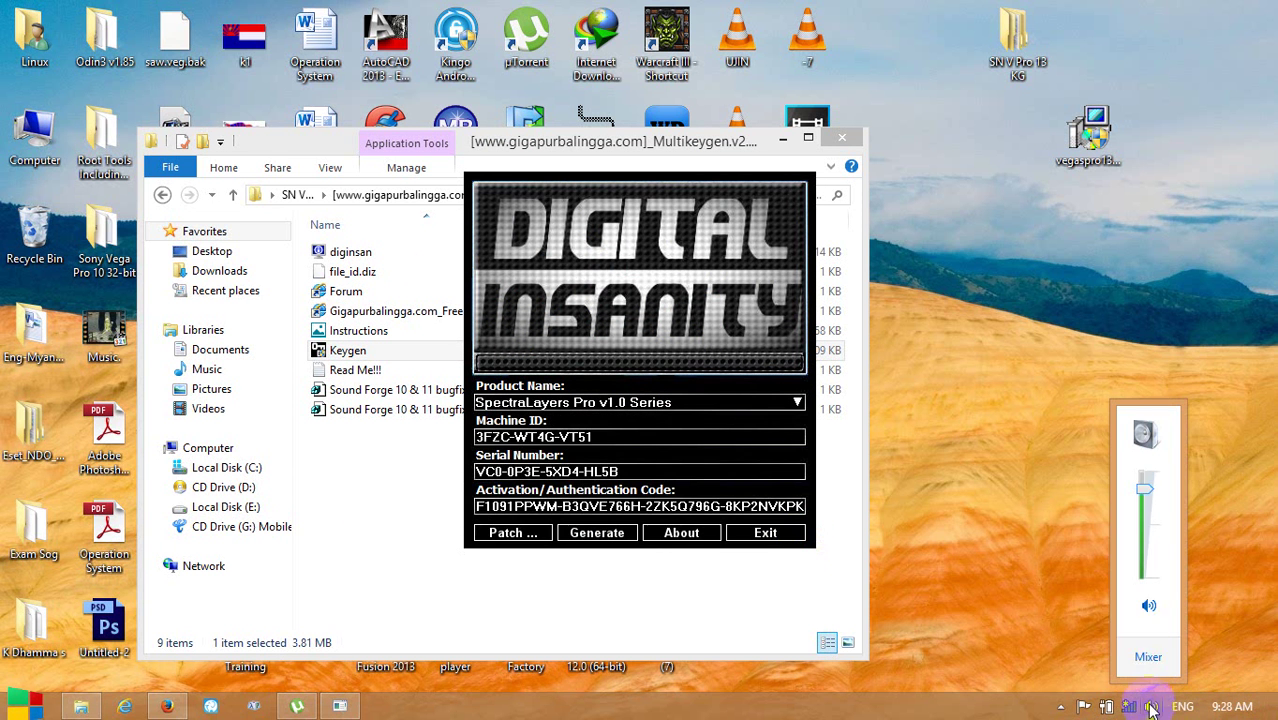
pyautogui.moveTo(1150, 496); pyautogui.dragTo(1146, 545)
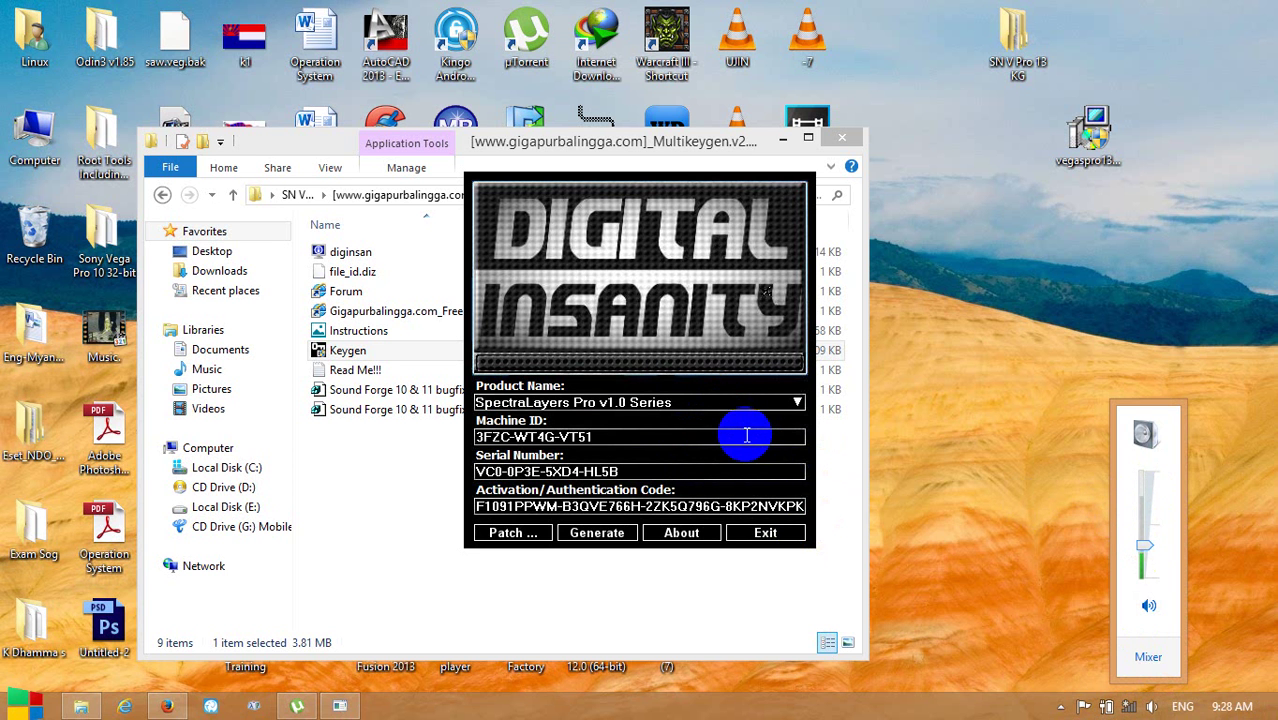
# Set the product name in the keygen to Vegas Pro 13.0 (64 bit) Series
pyautogui.click(797, 404)
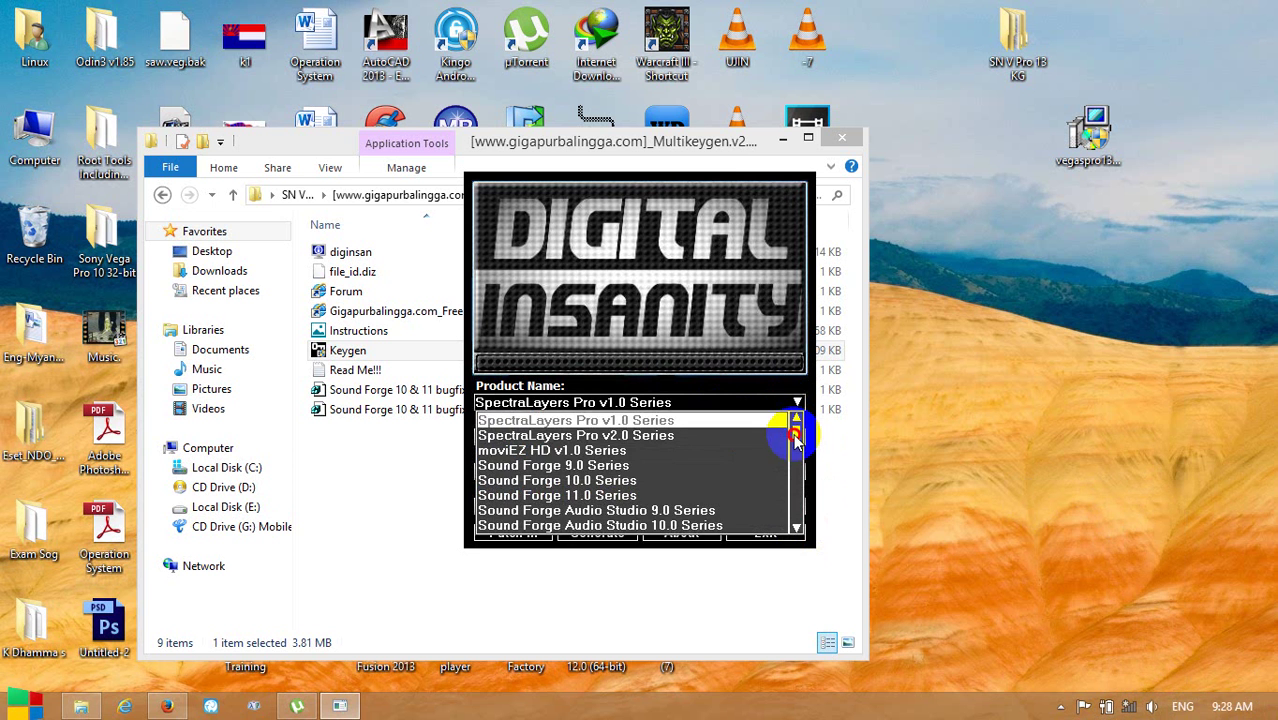
pyautogui.moveTo(799, 419); pyautogui.dragTo(796, 469)
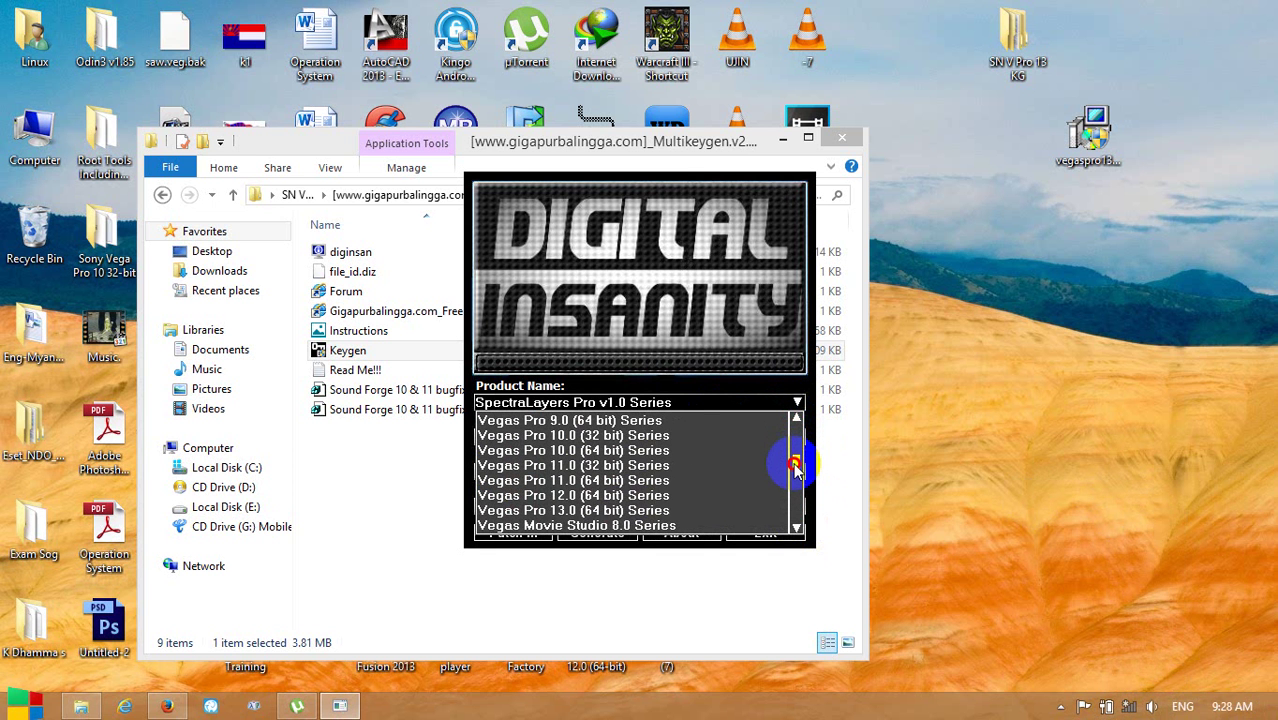
pyautogui.click(614, 512)
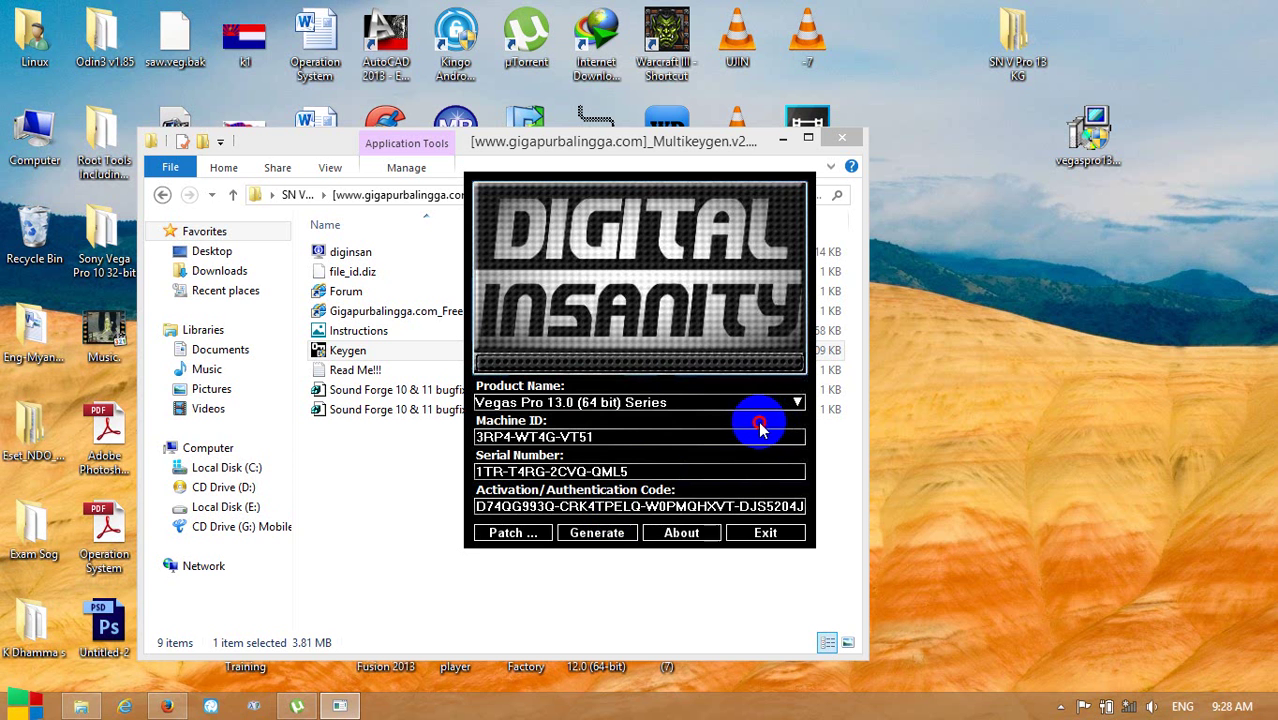
# Generate a new serial number and activation code for the selected product, repeating the generation several times
pyautogui.click(605, 536)
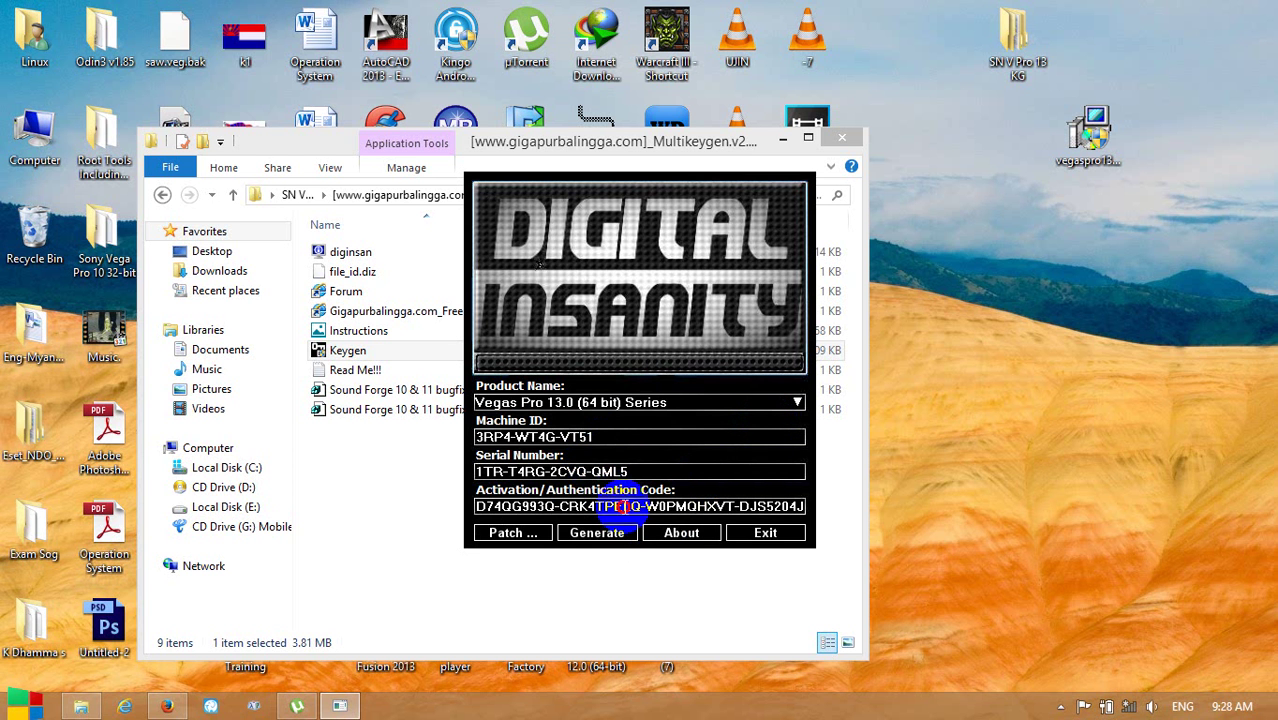
pyautogui.click(608, 536)
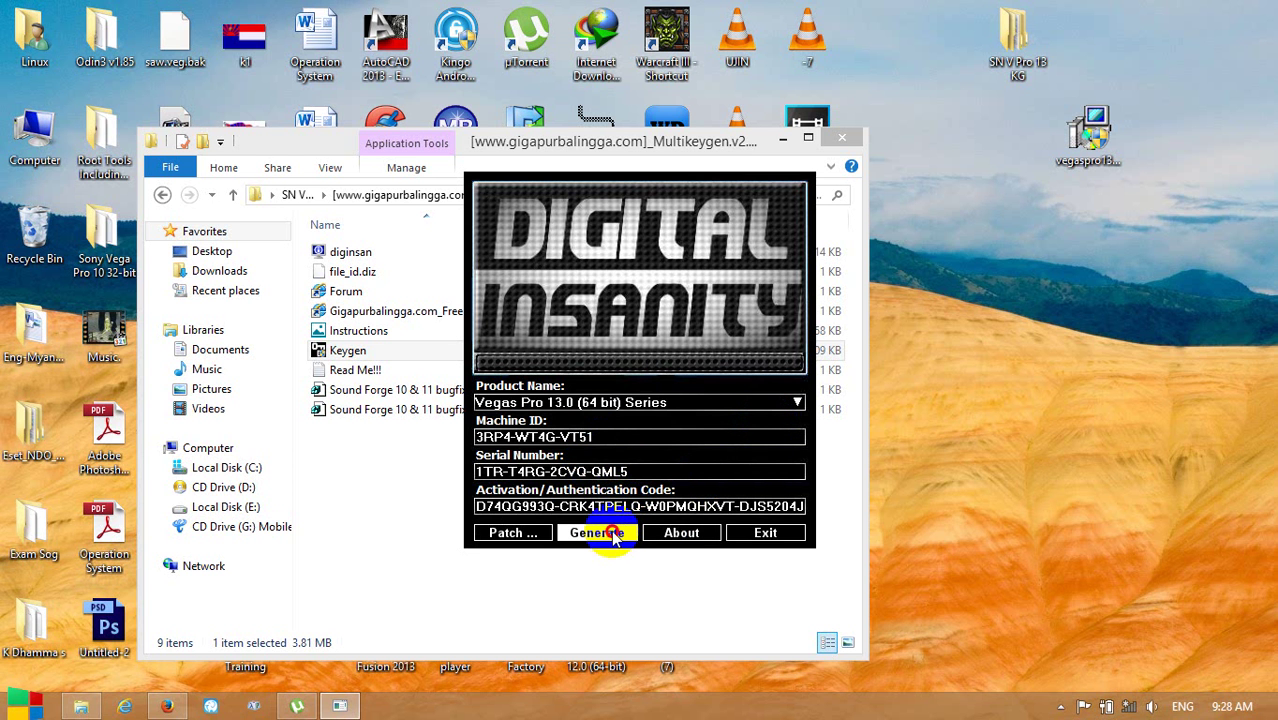
pyautogui.click(612, 536)
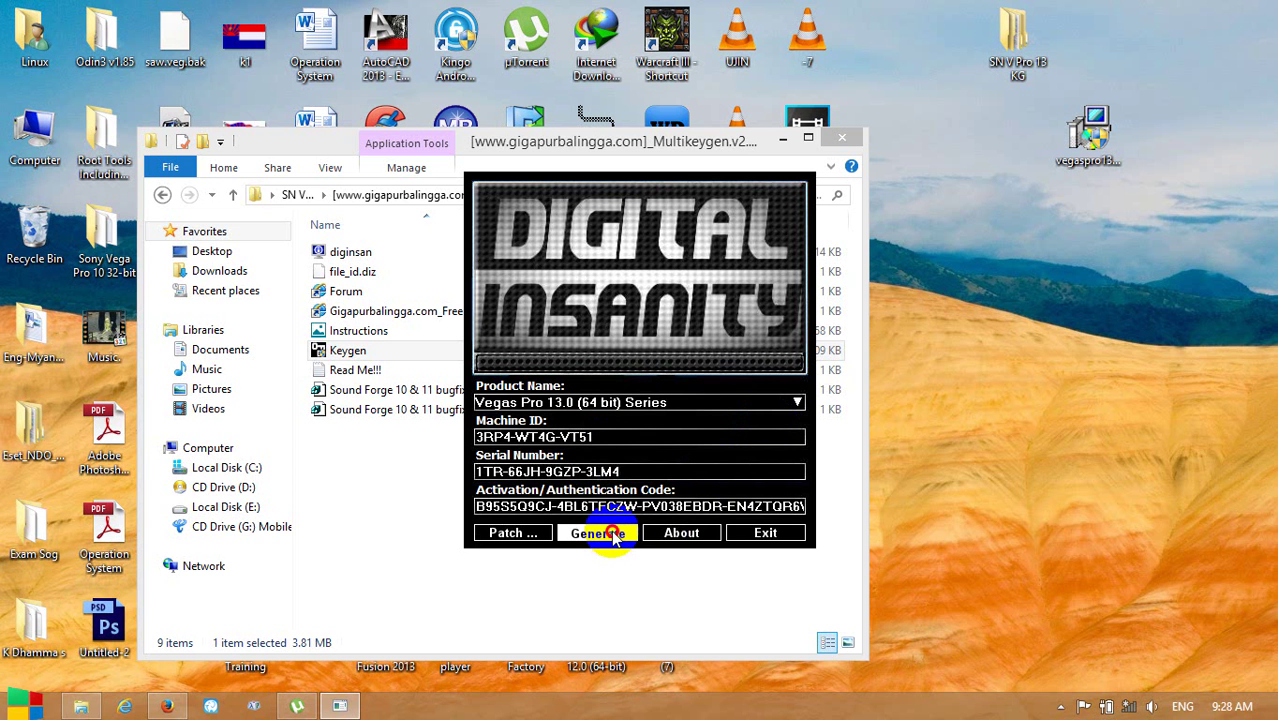
pyautogui.click(612, 536)
pyautogui.click(612, 536)
pyautogui.click(612, 536)
pyautogui.click(614, 535)
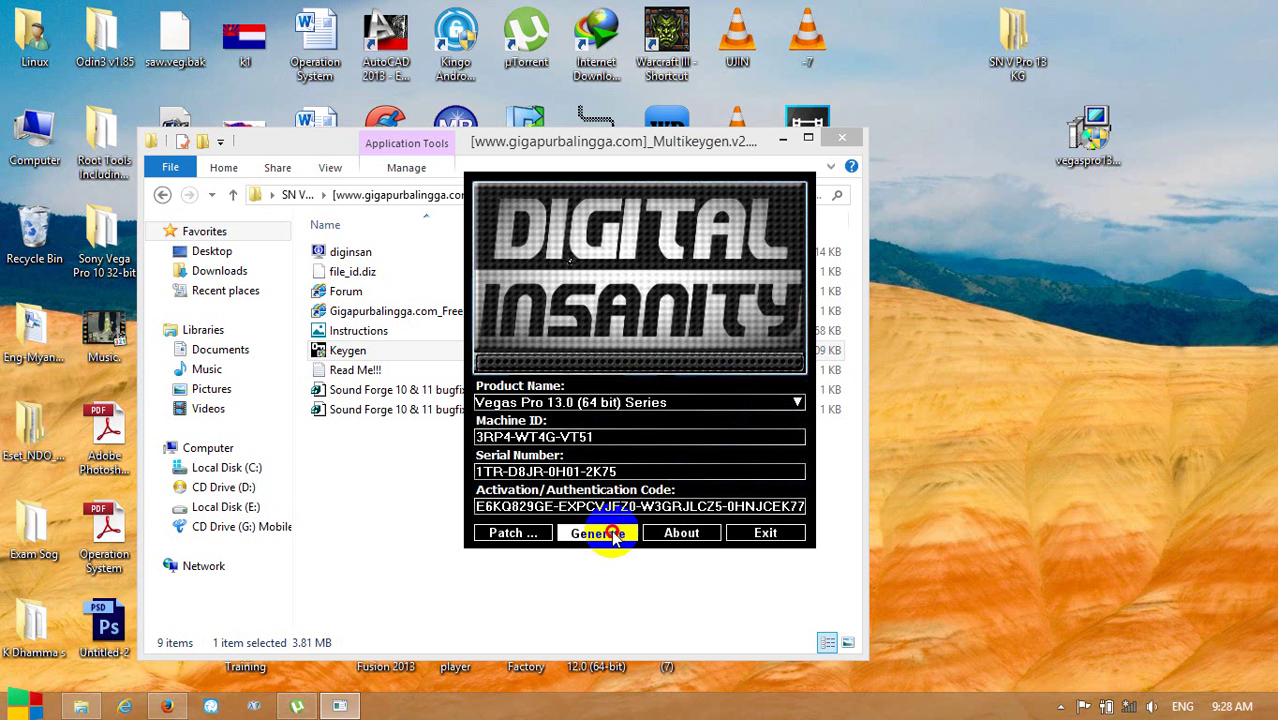
pyautogui.click(614, 535)
pyautogui.click(614, 535)
pyautogui.click(614, 535)
pyautogui.click(614, 535)
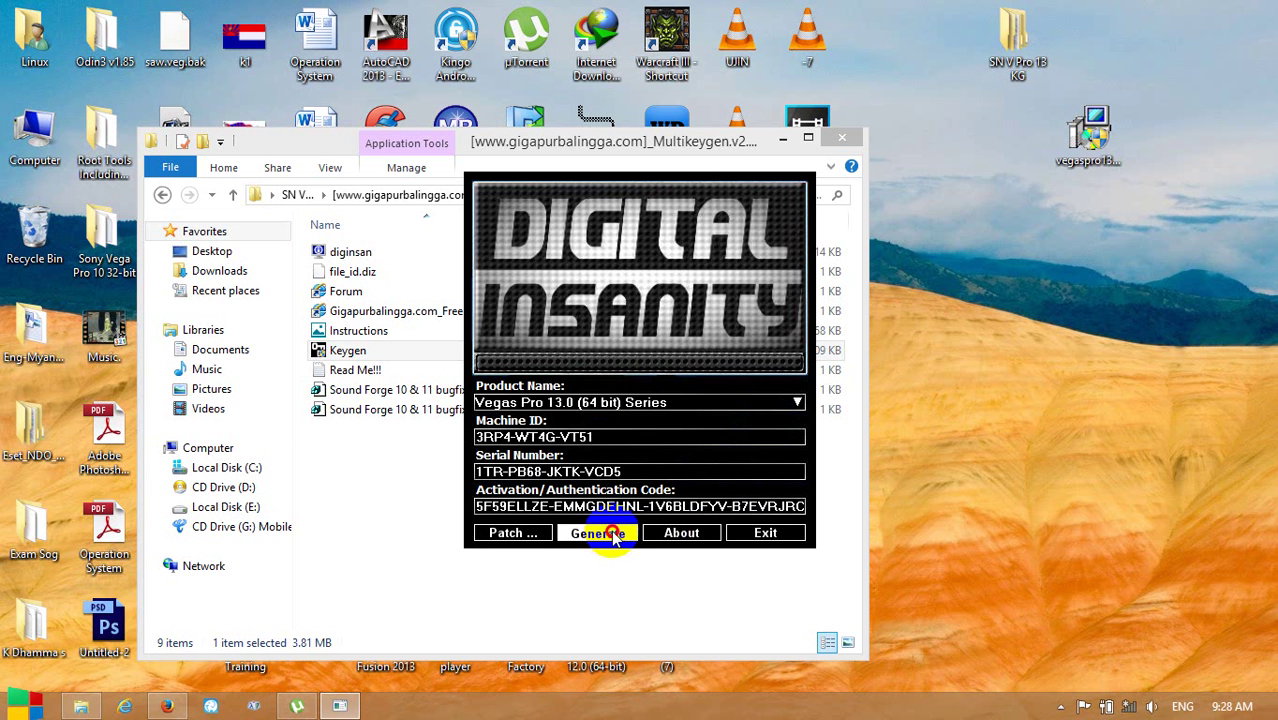
pyautogui.click(614, 535)
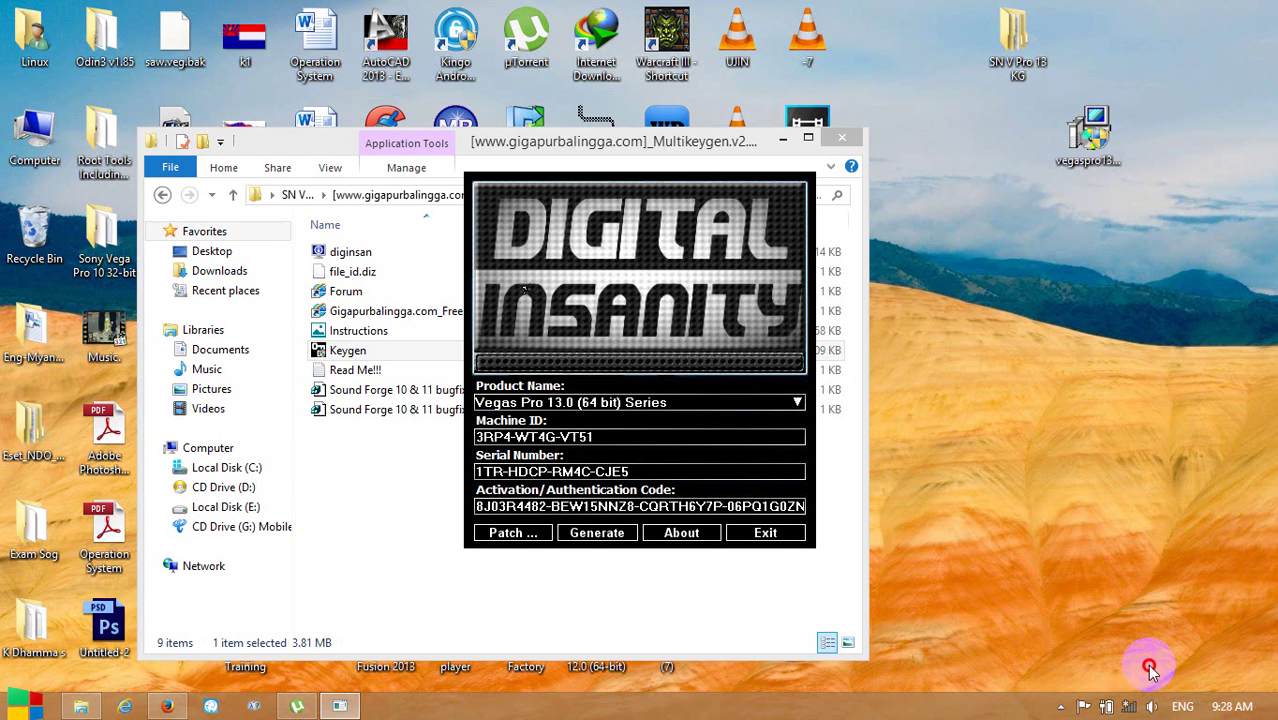
# Start the keygen's patch and select the Sony\Vegas Pro 13.0 folder in C: Program Files as the Vegas Pro installation directory
pyautogui.click(512, 533)
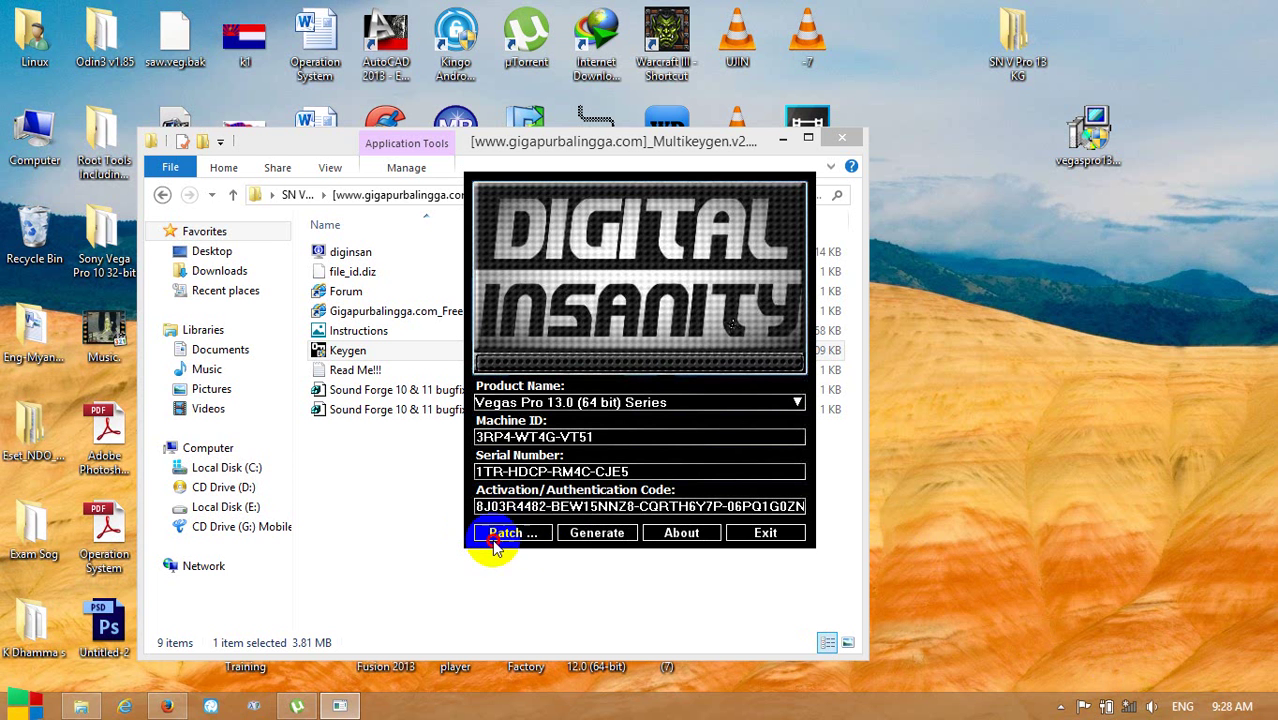
pyautogui.click(499, 536)
pyautogui.click(503, 536)
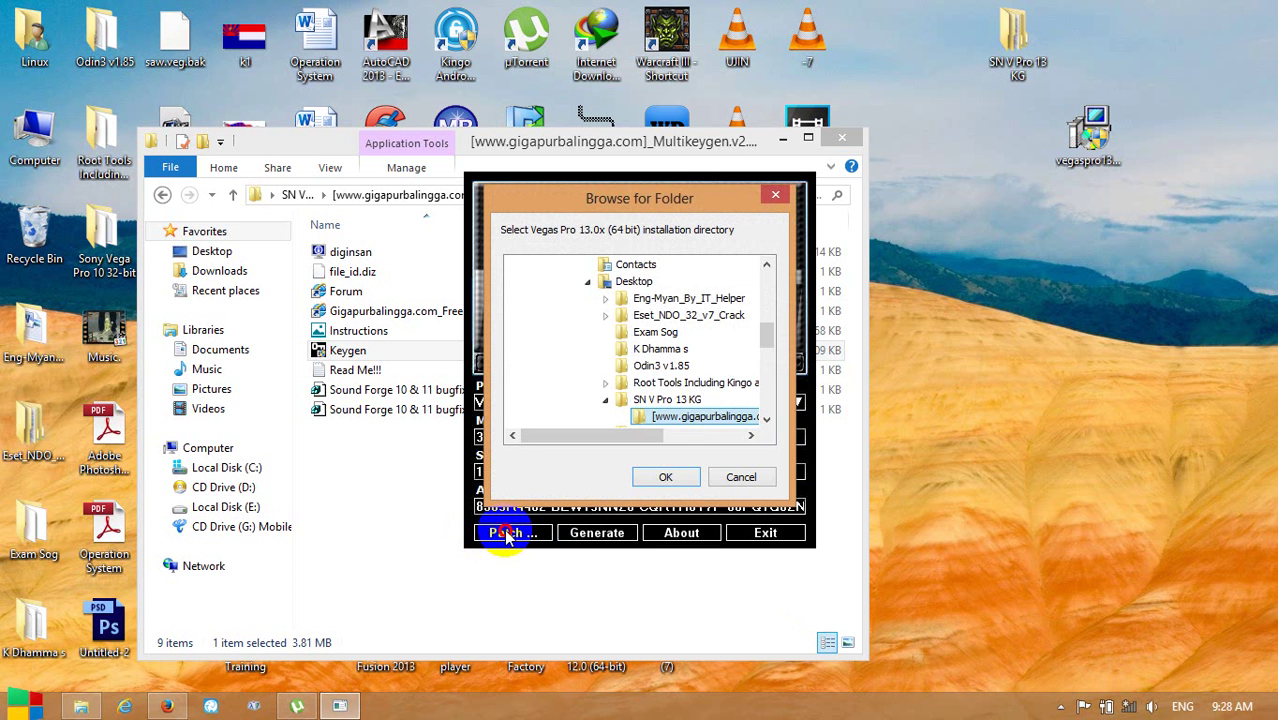
pyautogui.click(776, 331)
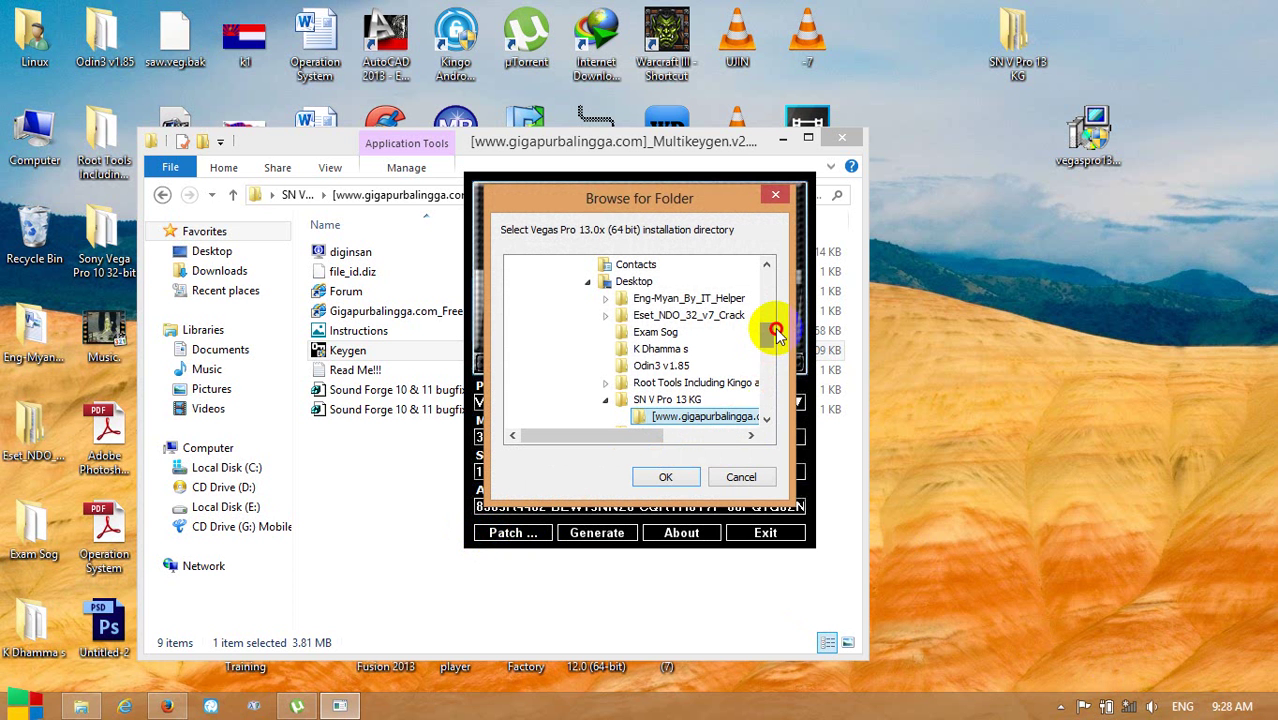
pyautogui.moveTo(768, 340); pyautogui.dragTo(684, 316)
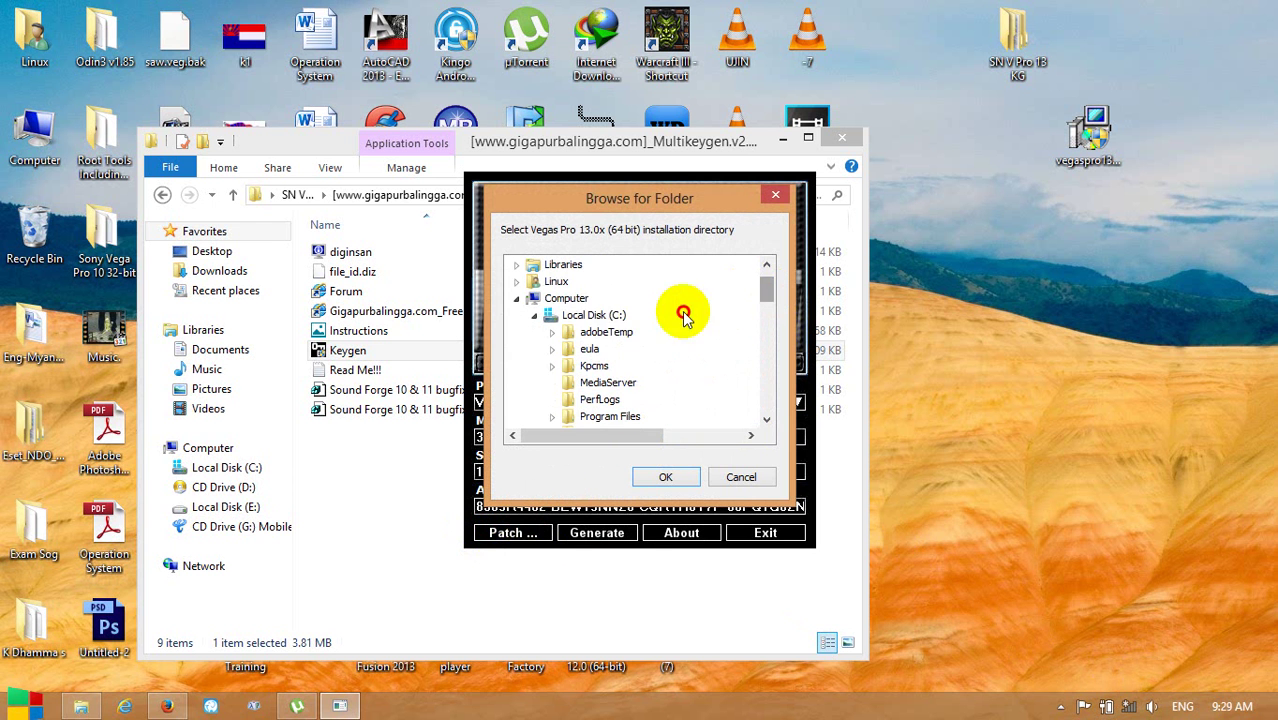
pyautogui.click(618, 316)
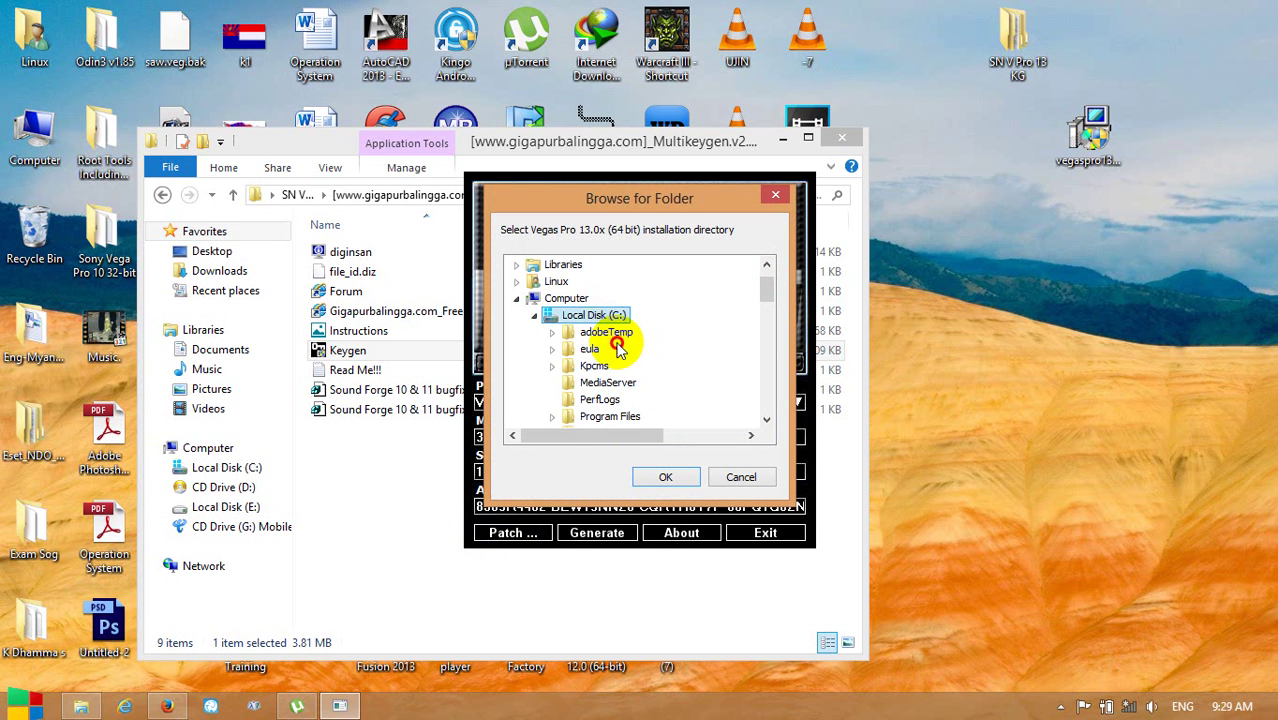
pyautogui.click(626, 416)
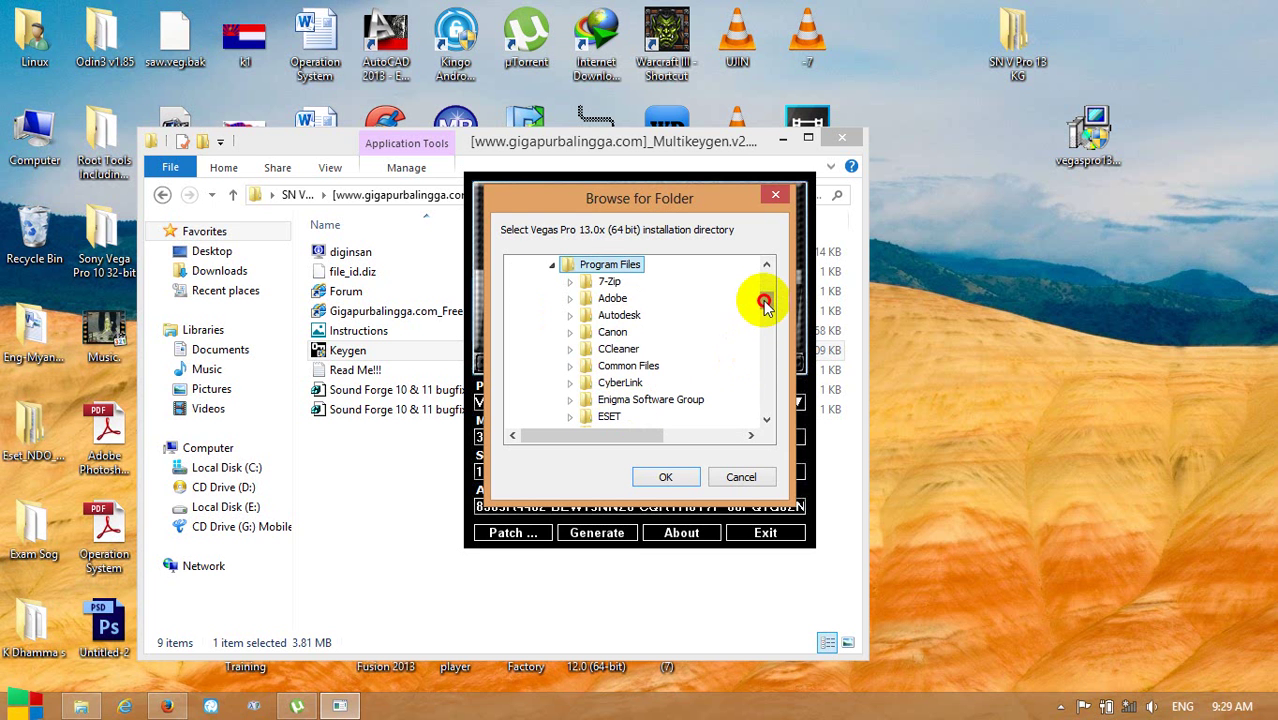
pyautogui.moveTo(765, 300); pyautogui.dragTo(762, 322)
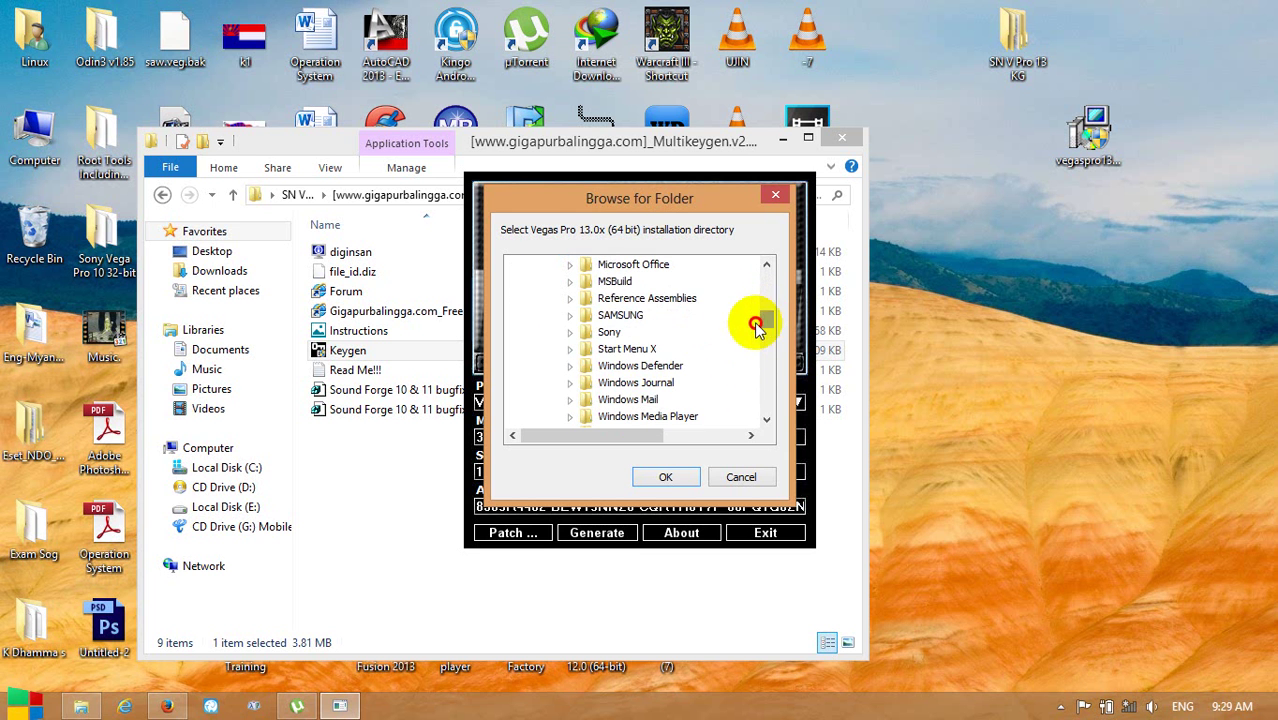
pyautogui.click(609, 332)
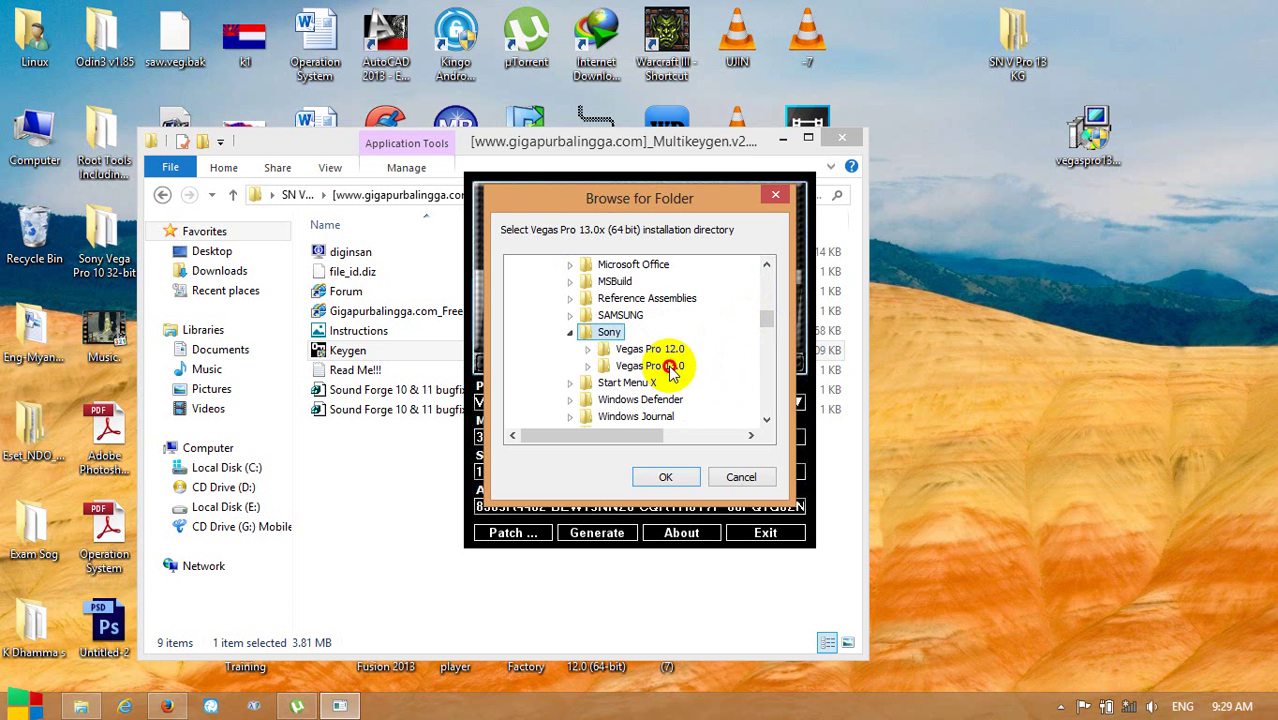
pyautogui.click(670, 367)
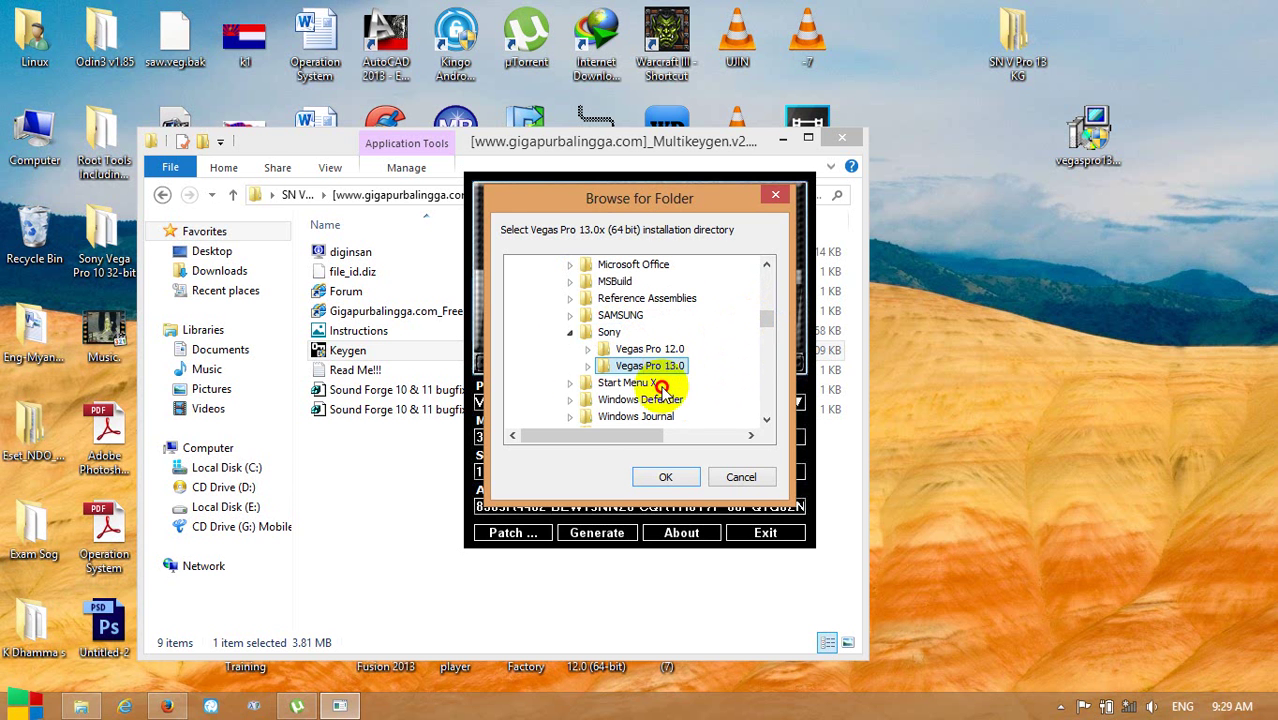
pyautogui.click(652, 477)
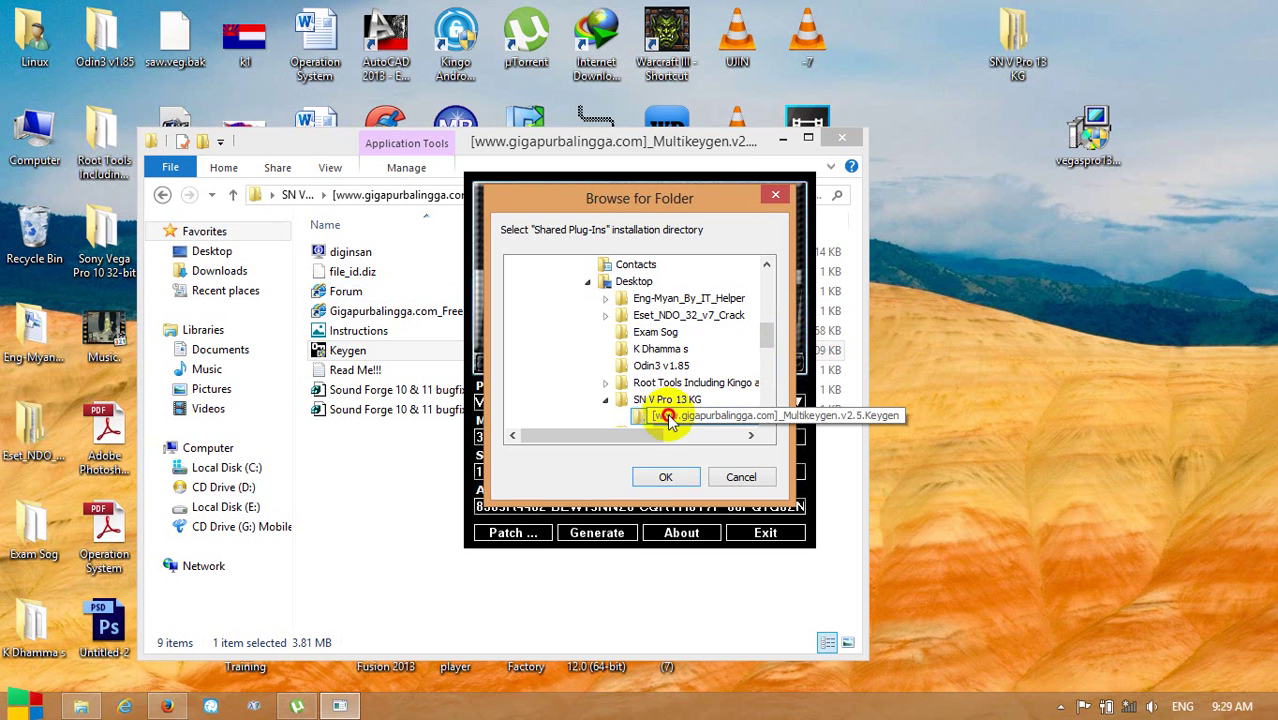
# Accept the preselected Multikeygen.v2.5 folder as the Shared Plug-Ins directory and acknowledge the end of the patching
pyautogui.click(668, 476)
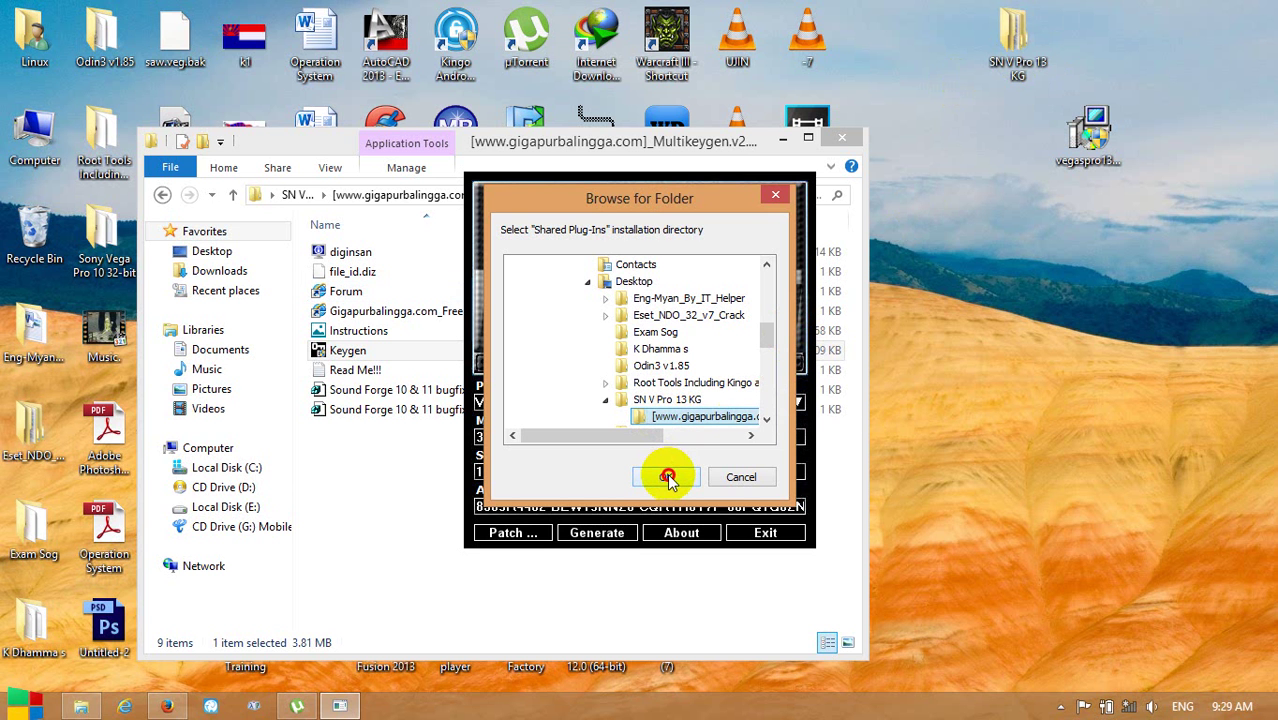
pyautogui.moveTo(668, 476)
pyautogui.mouseDown()
pyautogui.moveTo(676, 354)
pyautogui.moveTo(684, 423)
pyautogui.moveTo(712, 225)
pyautogui.moveTo(736, 328)
pyautogui.moveTo(645, 422)
pyautogui.moveTo(670, 419)
pyautogui.moveTo(657, 422)
pyautogui.moveTo(1013, 68)
pyautogui.mouseUp()
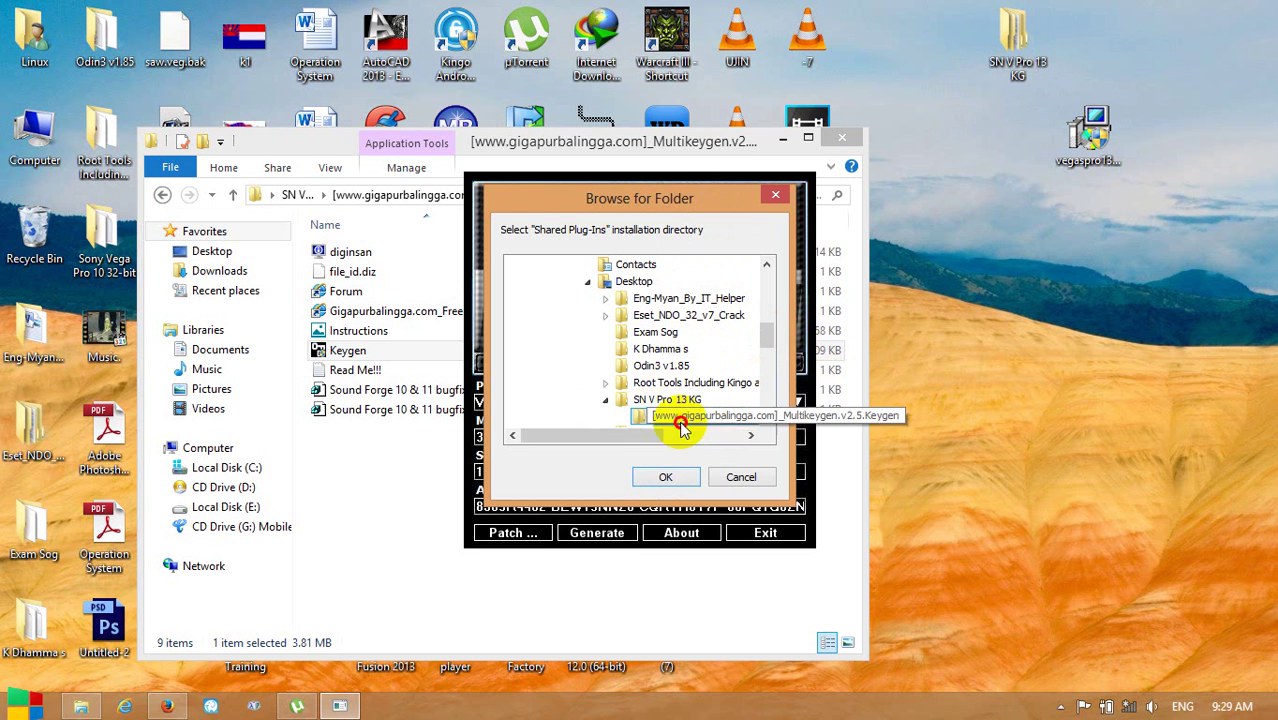
pyautogui.click(666, 478)
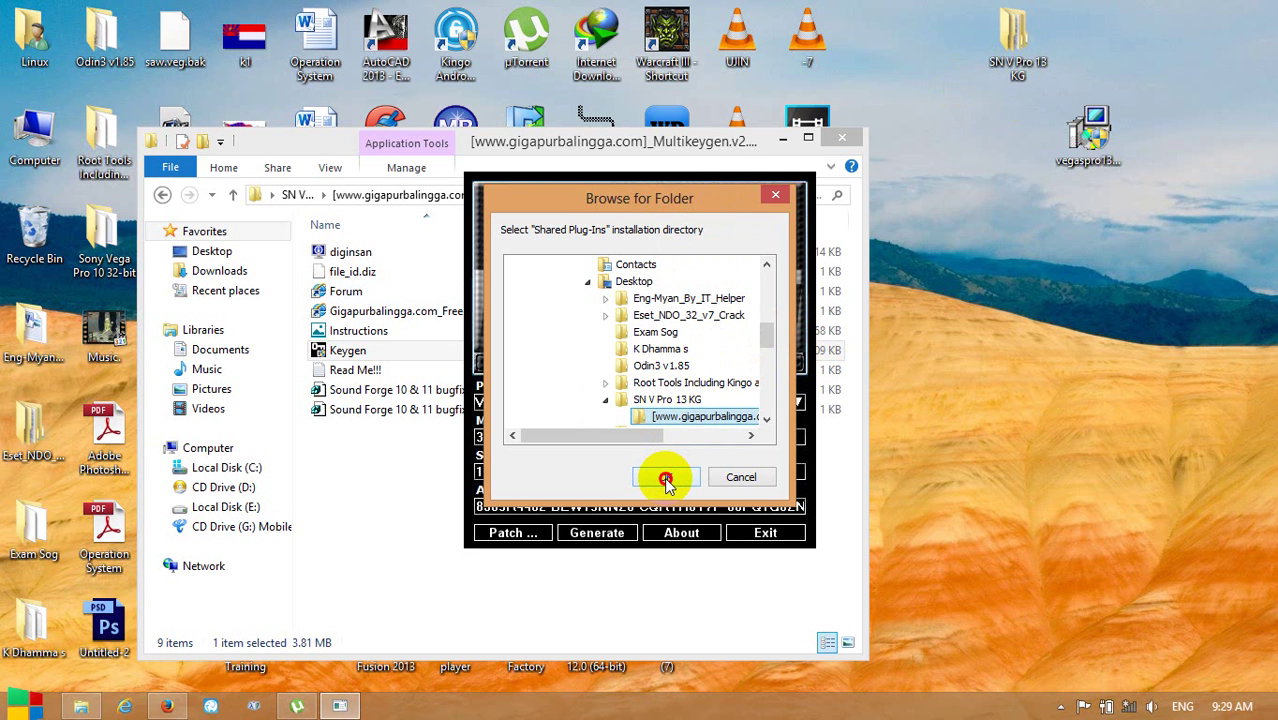
pyautogui.moveTo(666, 480)
pyautogui.mouseDown()
pyautogui.moveTo(678, 345)
pyautogui.moveTo(685, 411)
pyautogui.moveTo(660, 345)
pyautogui.moveTo(707, 337)
pyautogui.mouseUp()
pyautogui.click(661, 478)
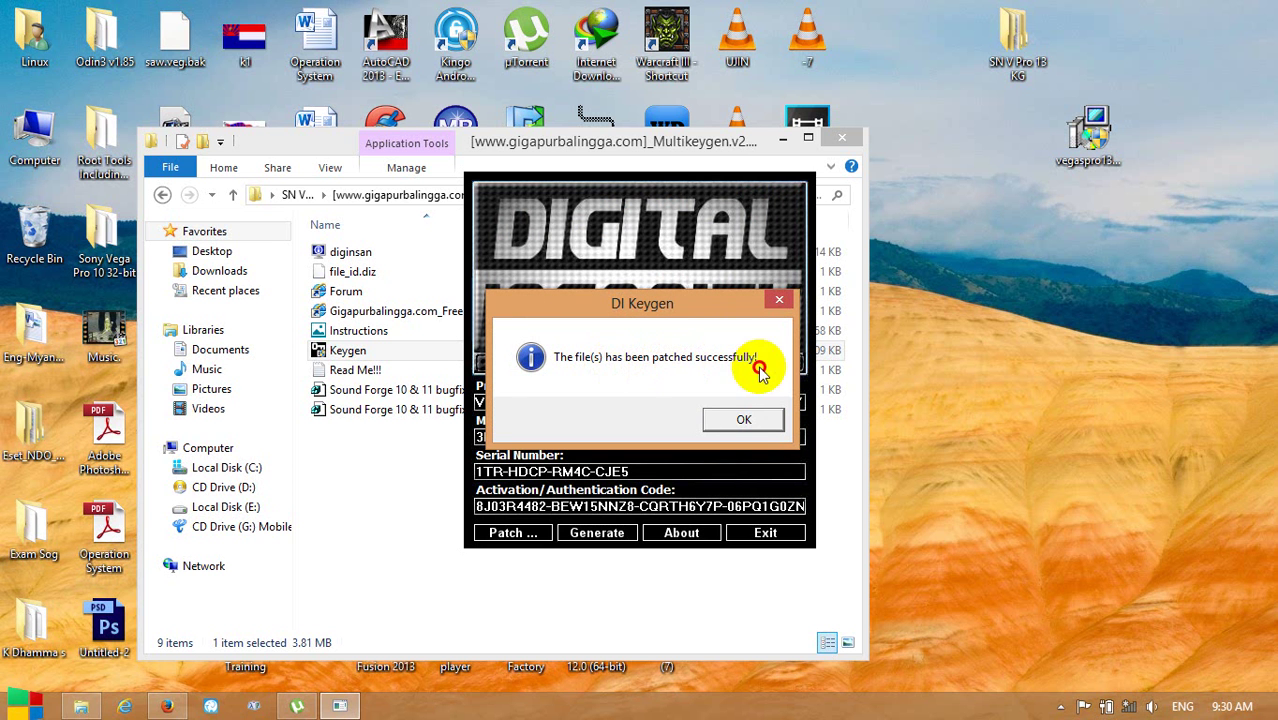
pyautogui.click(748, 420)
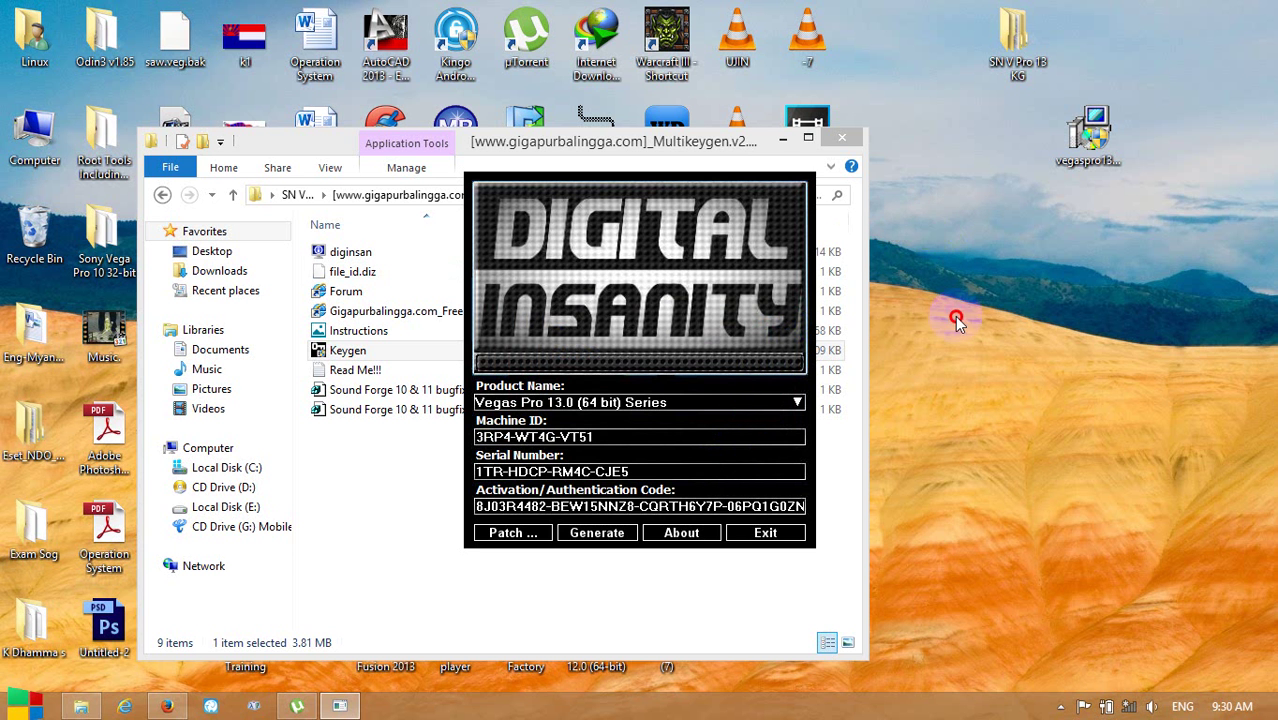
# Close the Multikeygen folder window and move the keygen window clear of the Vegas Pro 13.0 desktop shortcut
pyautogui.click(845, 142)
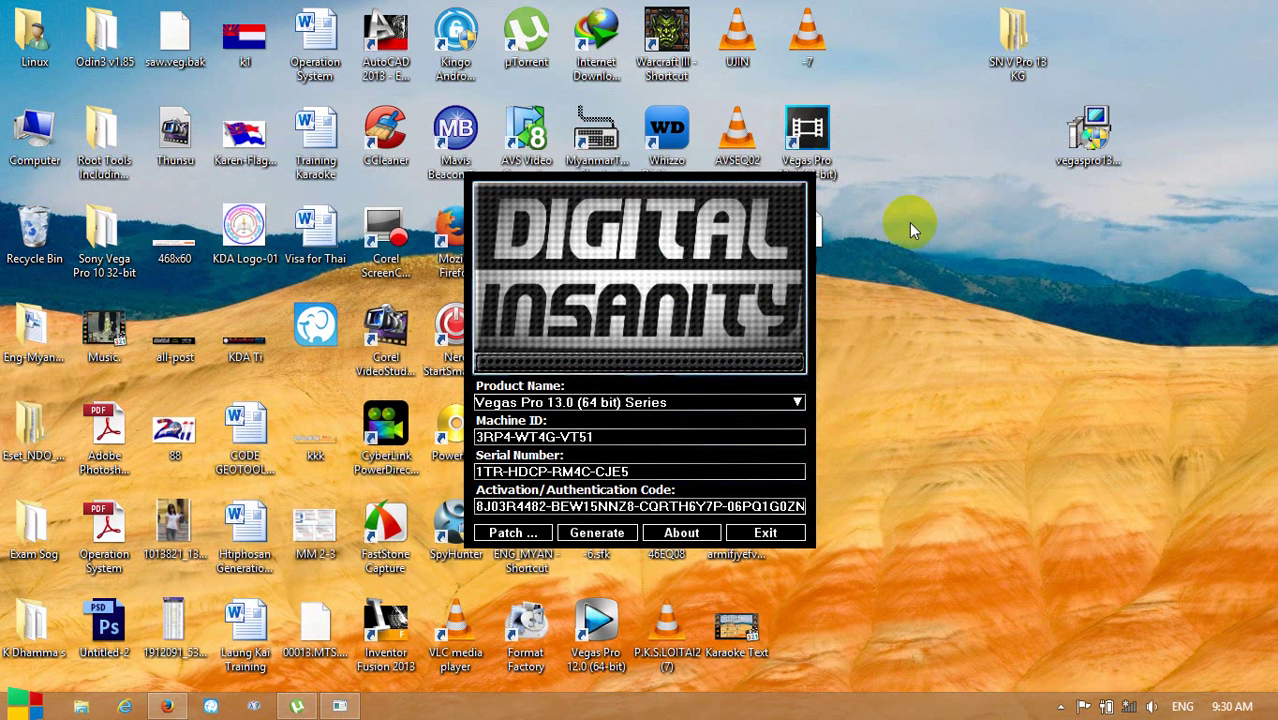
pyautogui.moveTo(678, 187); pyautogui.dragTo(513, 209)
pyautogui.click(839, 157)
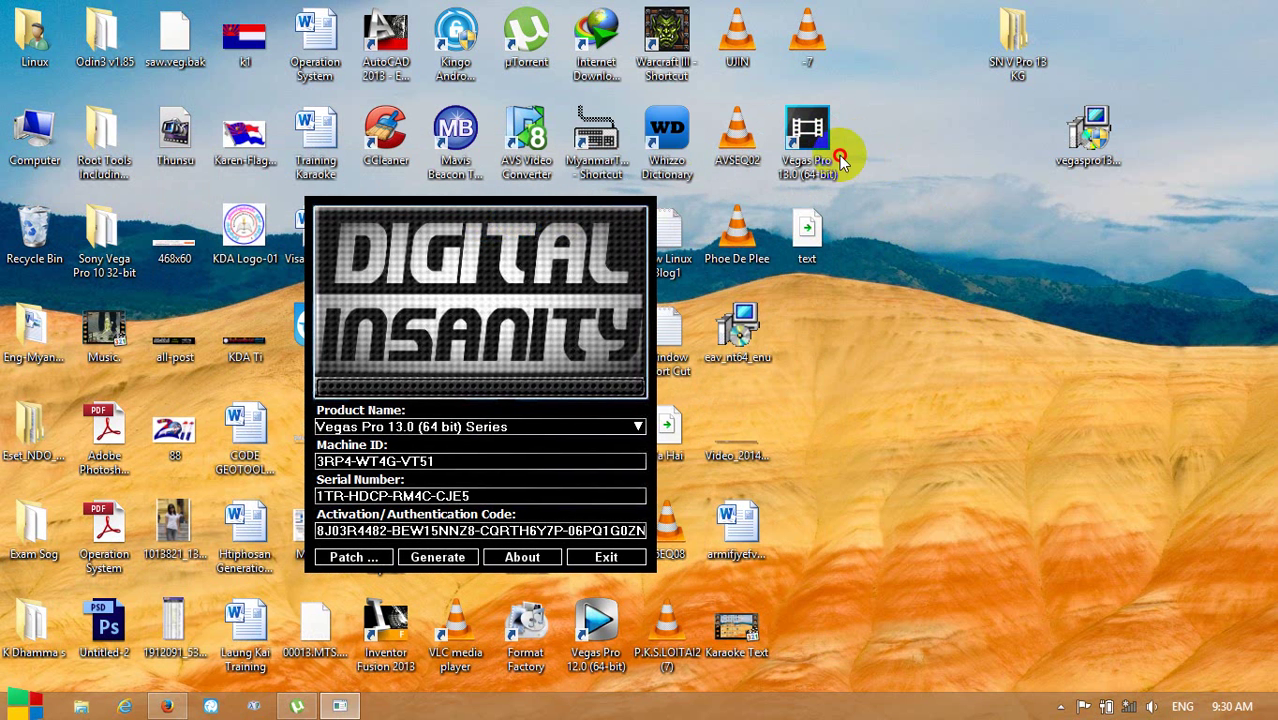
# Launch Vegas Pro 13.0 (64-bit) and submit the serial number copied from the keygen in its registration wizard
pyautogui.doubleClick(800, 143)
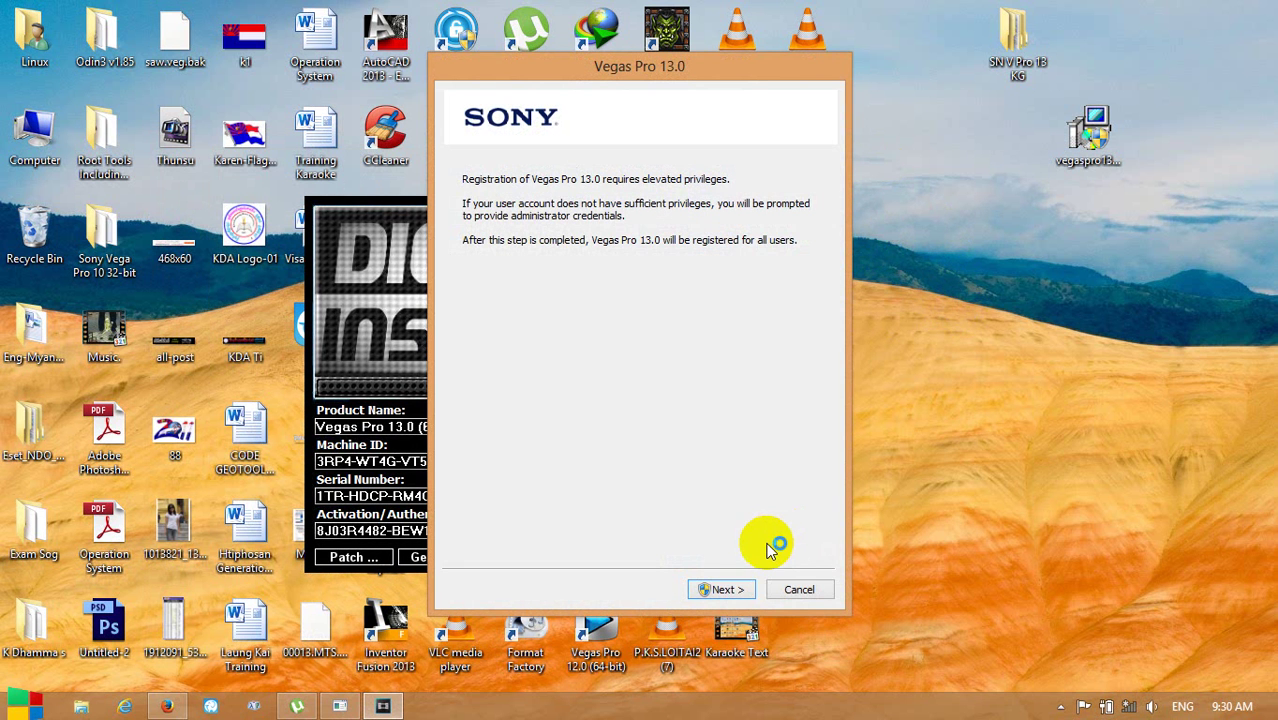
pyautogui.click(724, 589)
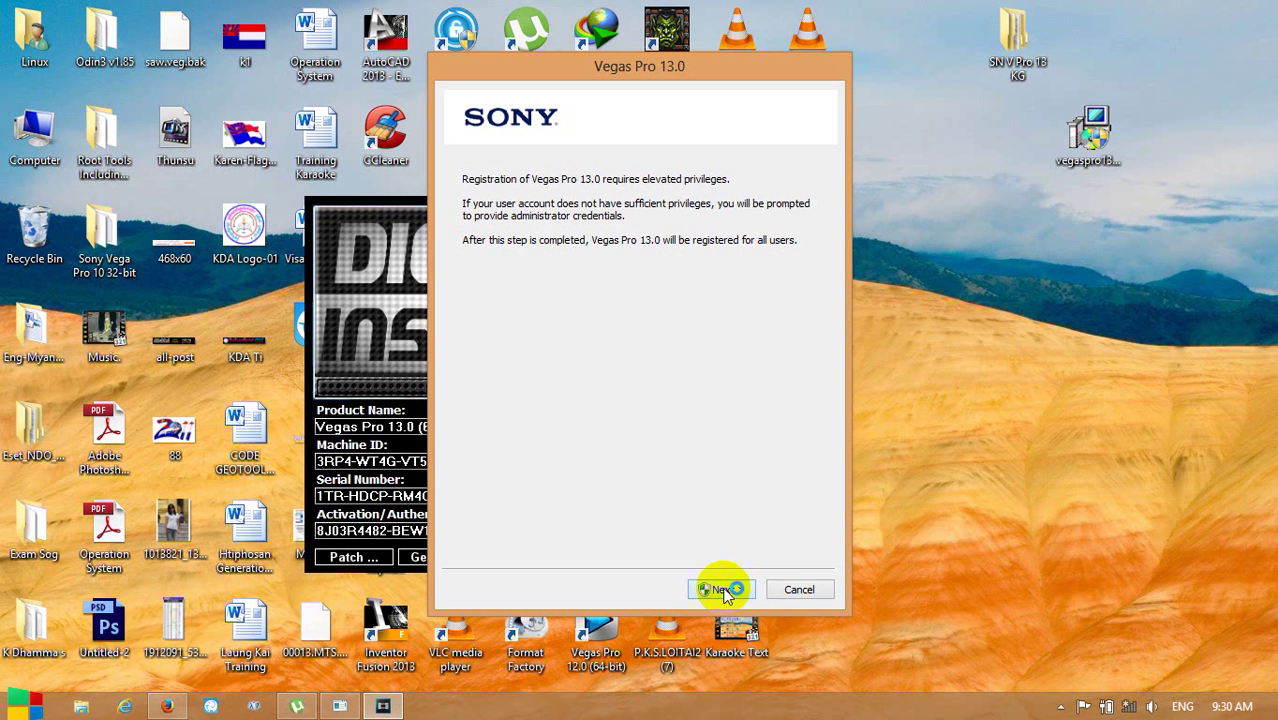
pyautogui.click(358, 257)
pyautogui.moveTo(484, 496); pyautogui.dragTo(280, 489)
pyautogui.hotkey('ctrl', 'c')
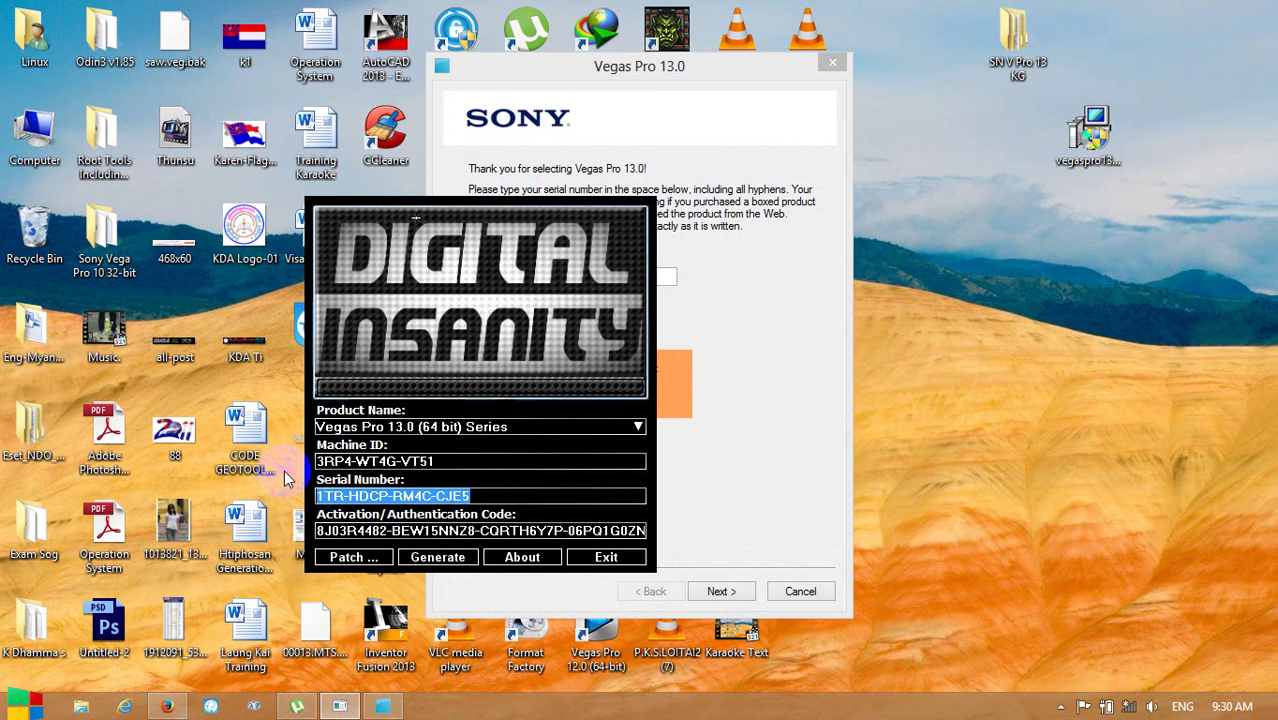
pyautogui.click(697, 367)
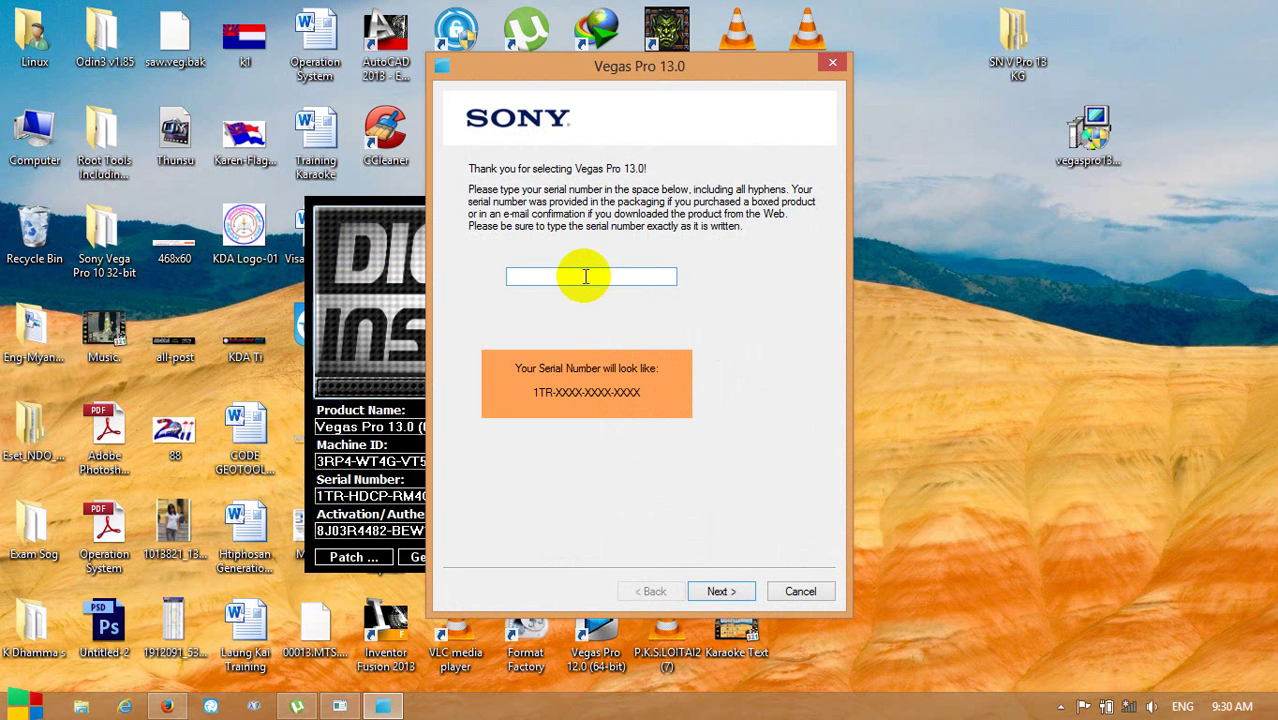
pyautogui.hotkey('ctrl', 'v')
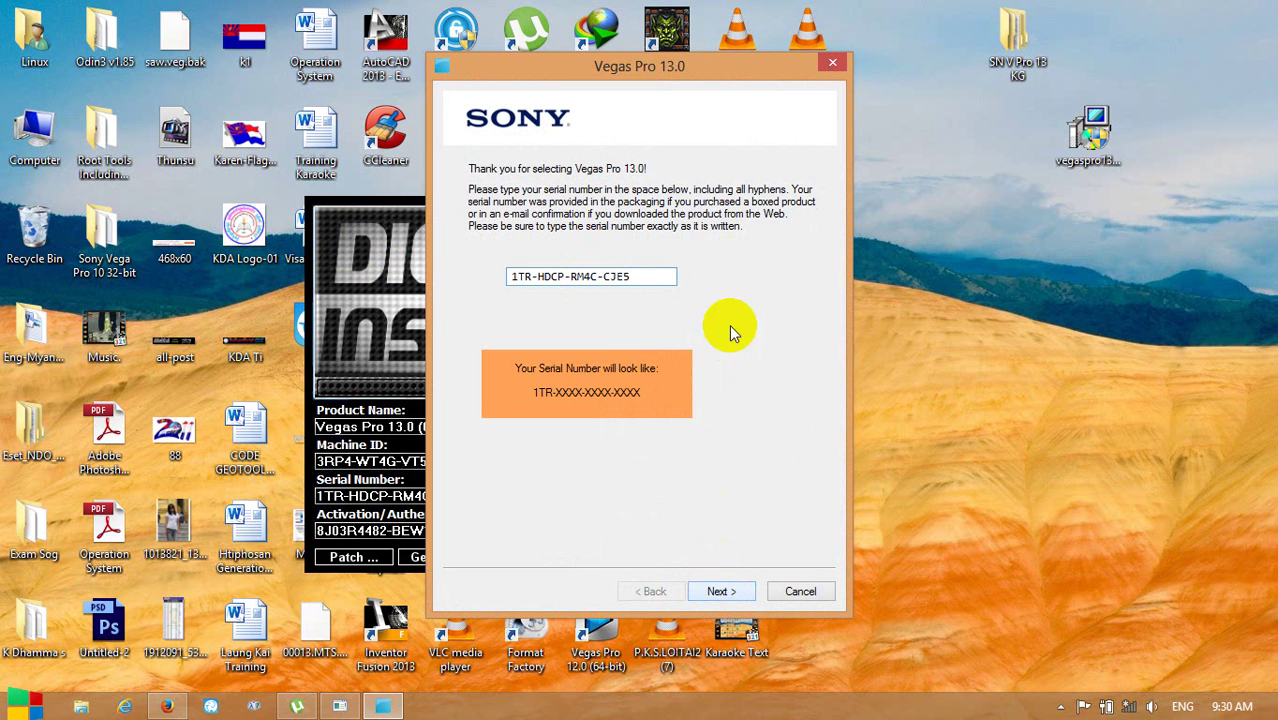
pyautogui.click(719, 592)
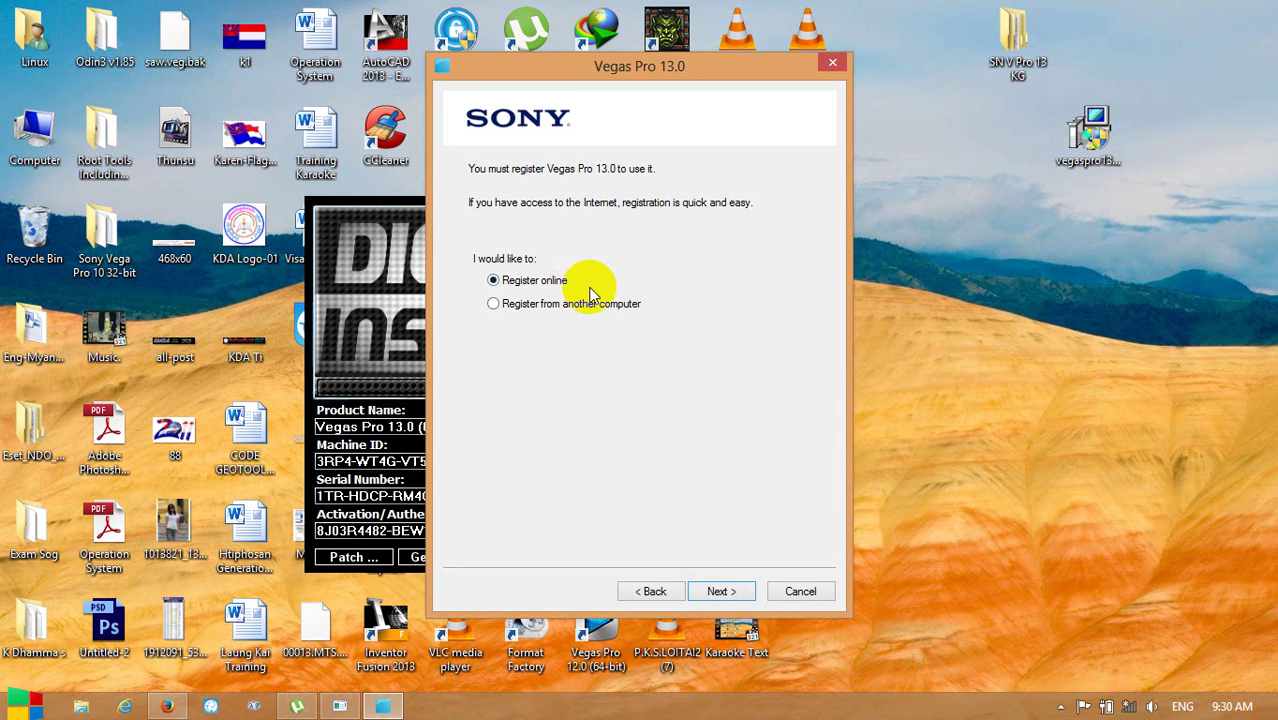
# Choose to register from another computer and continue to the registration information form
pyautogui.click(495, 306)
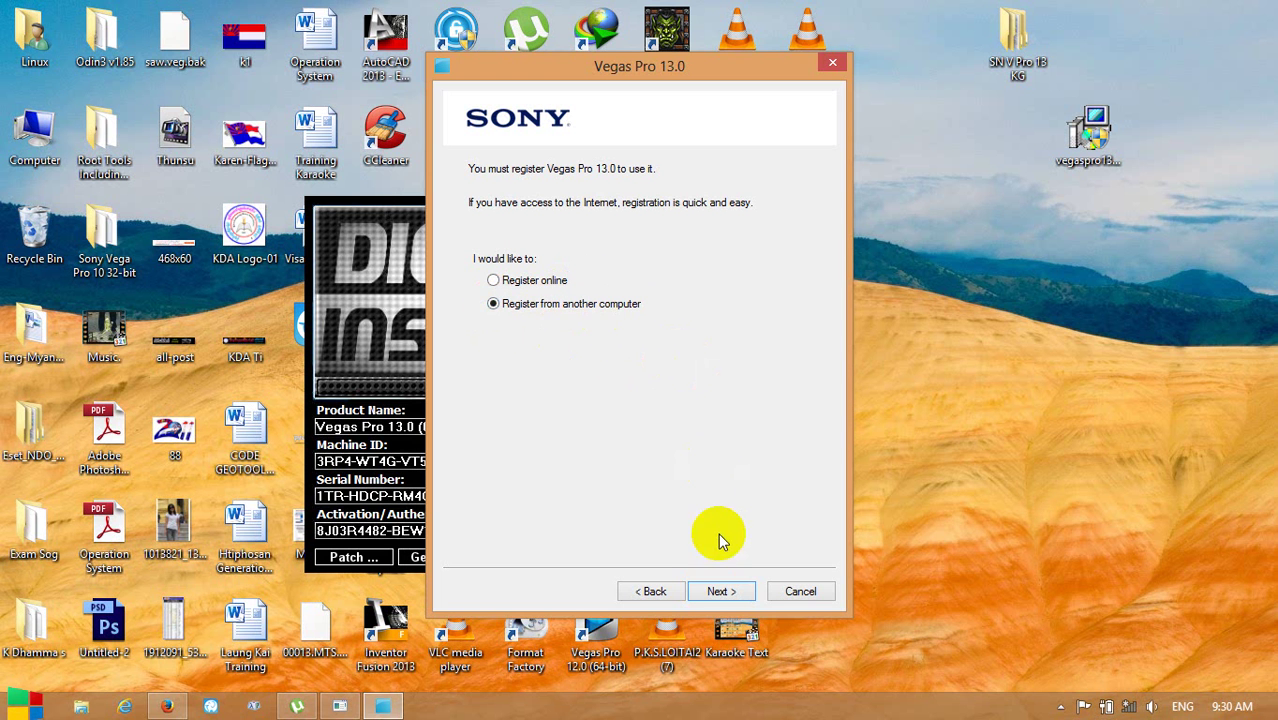
pyautogui.click(719, 592)
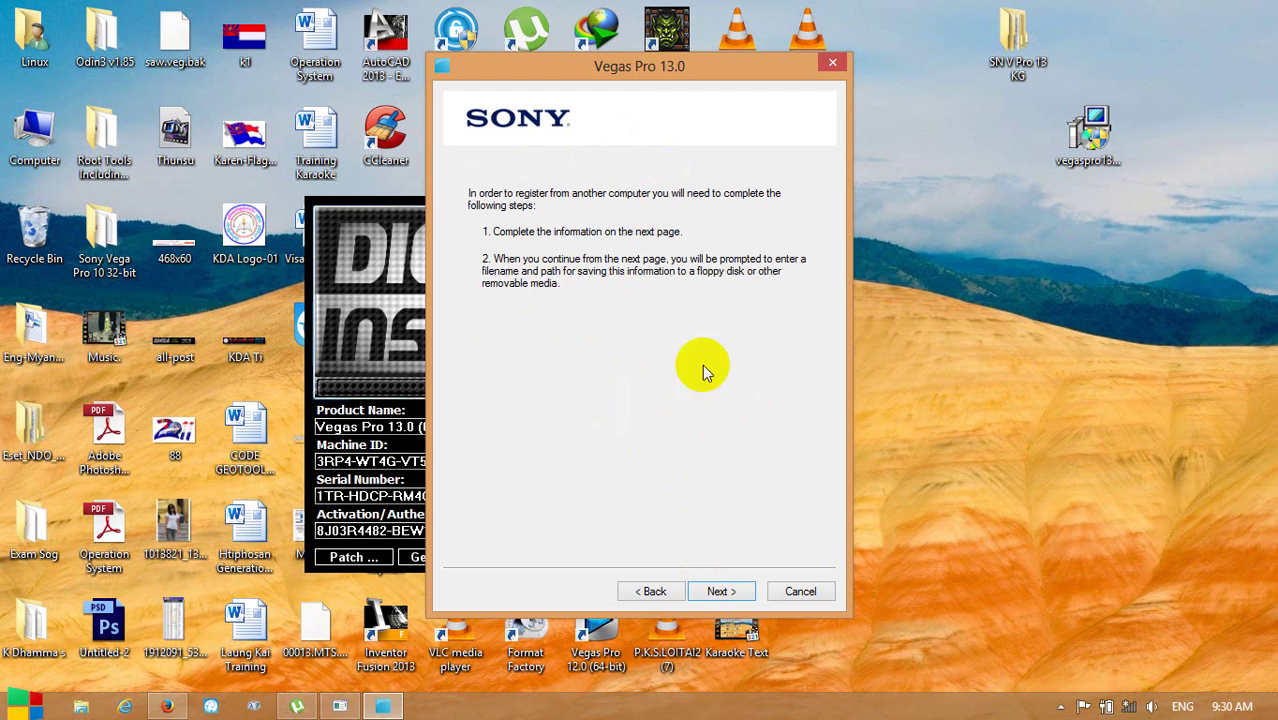
pyautogui.click(716, 591)
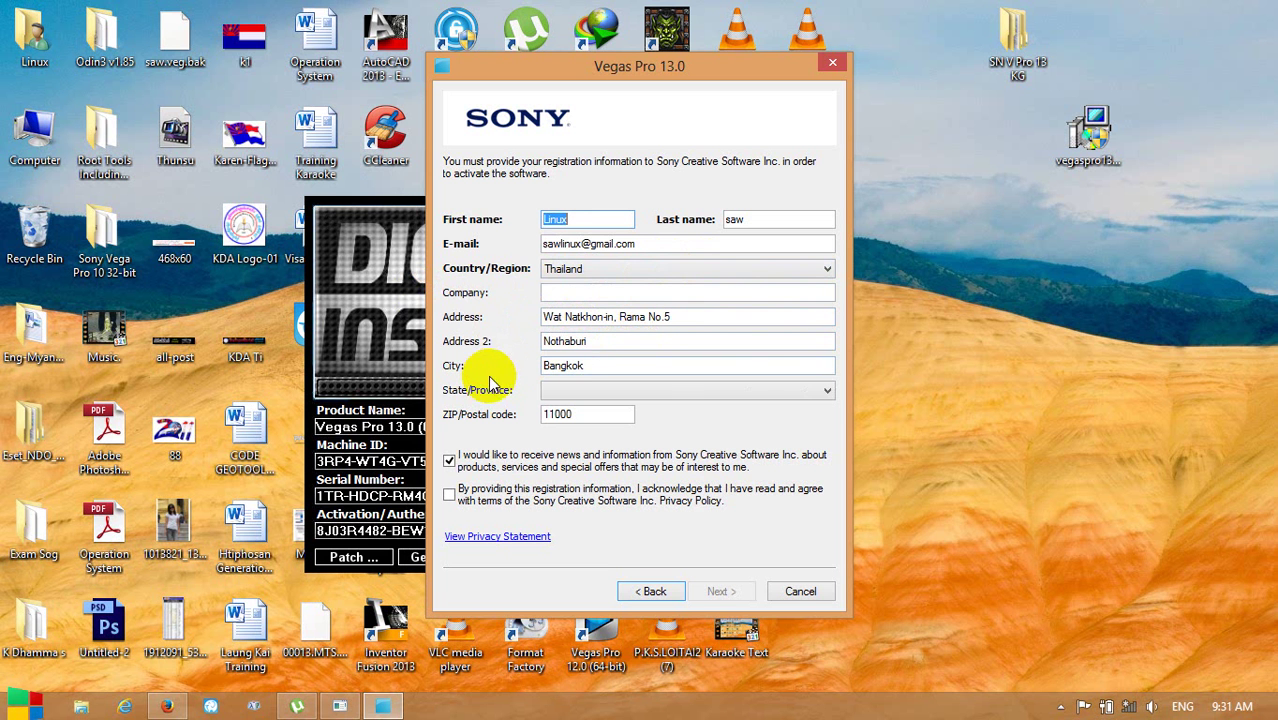
# Review the prefilled city and postal code fields and agree to the Sony Creative Software privacy policy
pyautogui.moveTo(592, 365); pyautogui.dragTo(508, 362)
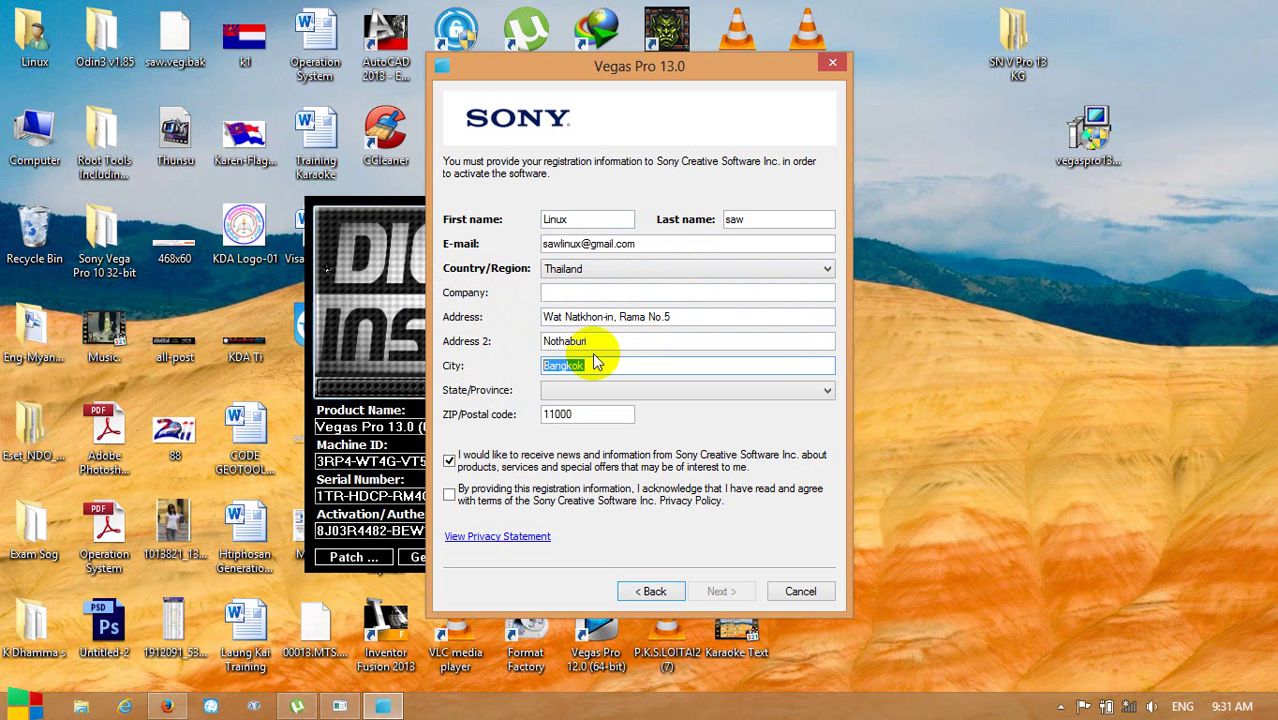
pyautogui.click(620, 412)
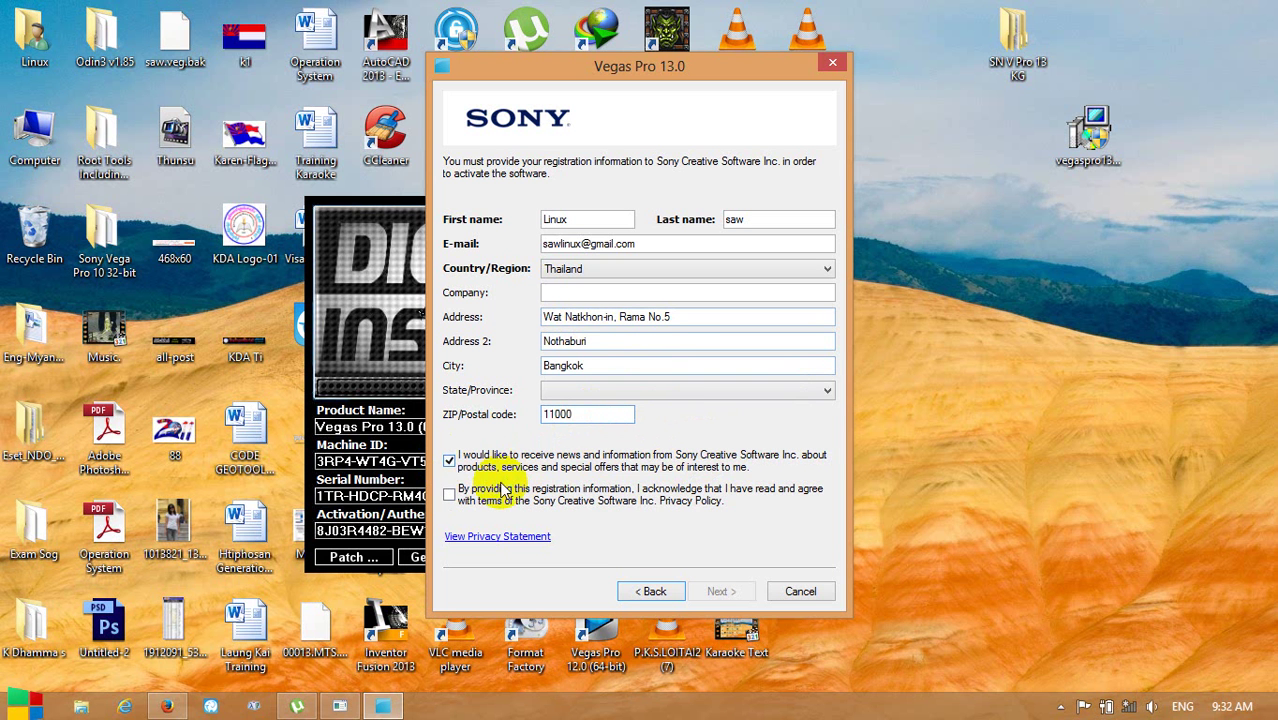
pyautogui.click(450, 495)
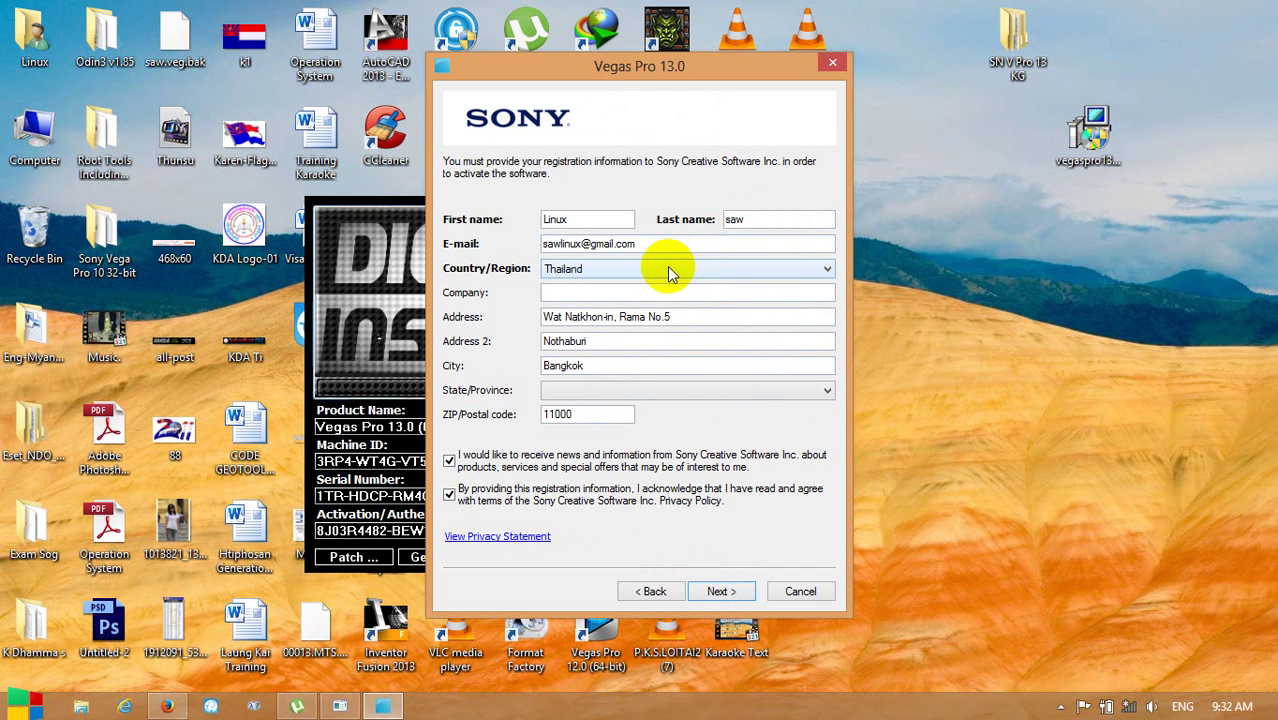
pyautogui.click(622, 365)
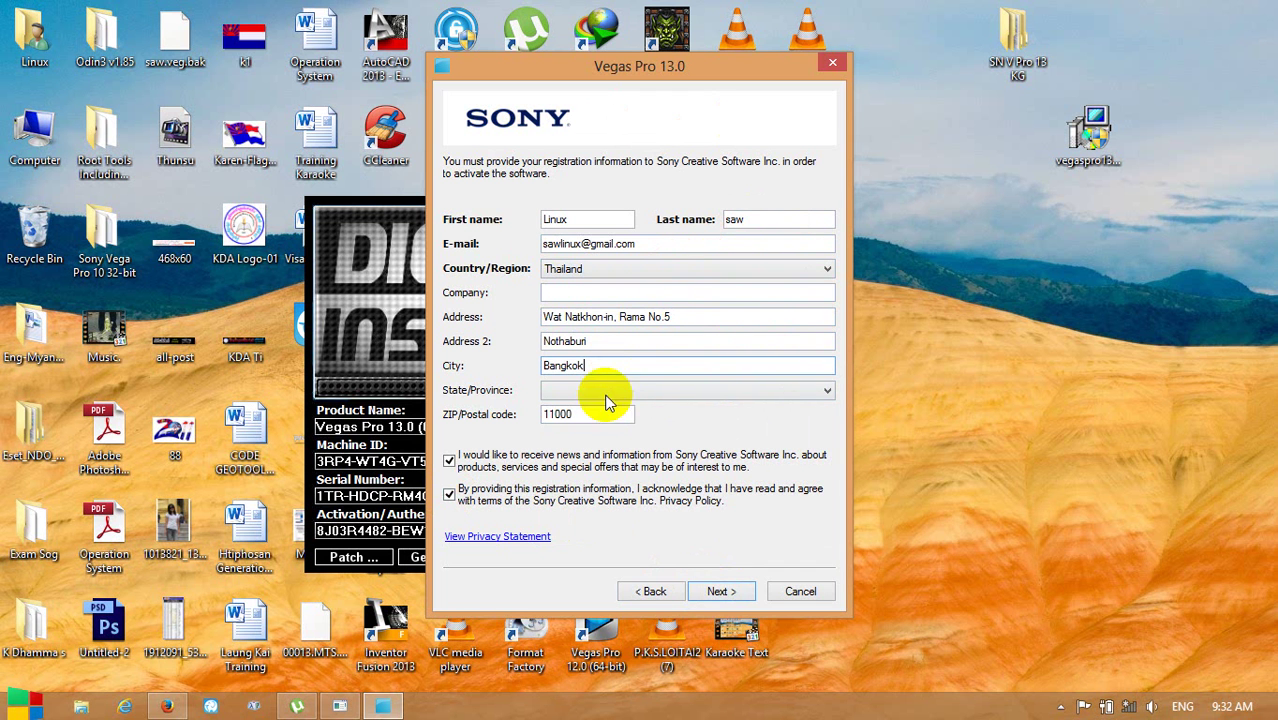
# Save the registration file as Register Vegas Pro in My Documents, replacing the existing one, and continue to the authentication code page
pyautogui.click(718, 591)
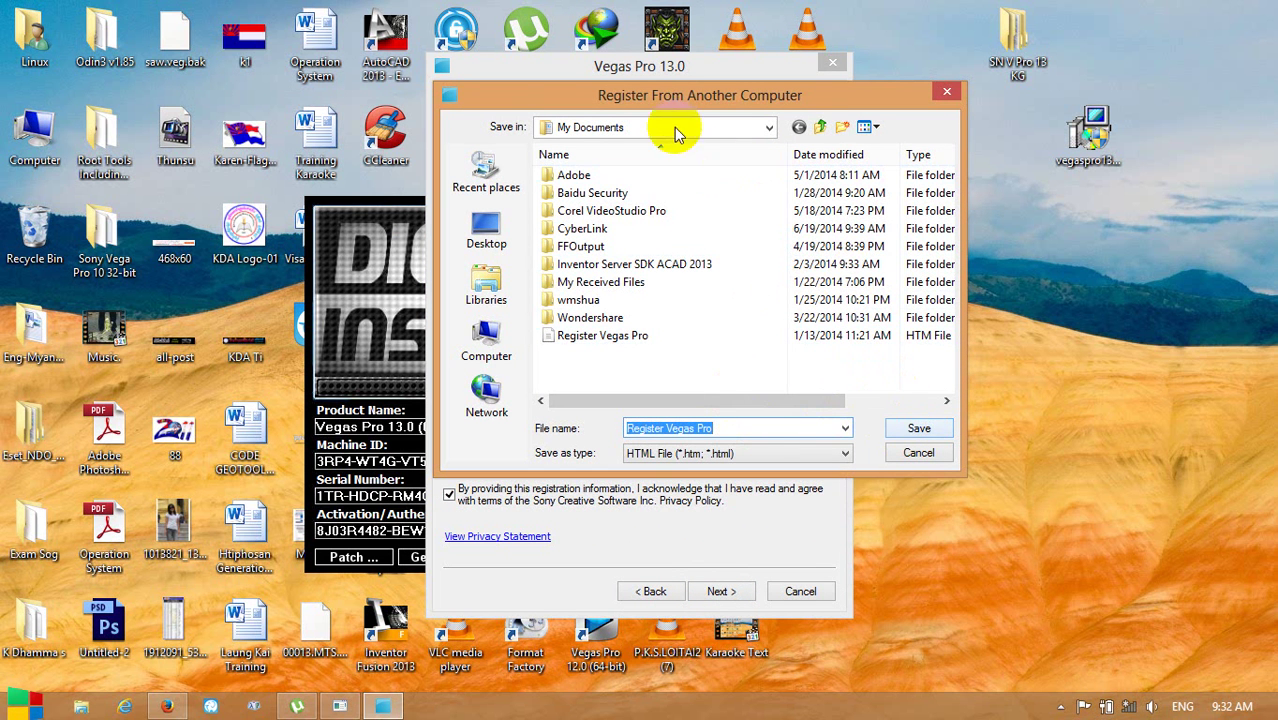
pyautogui.click(922, 429)
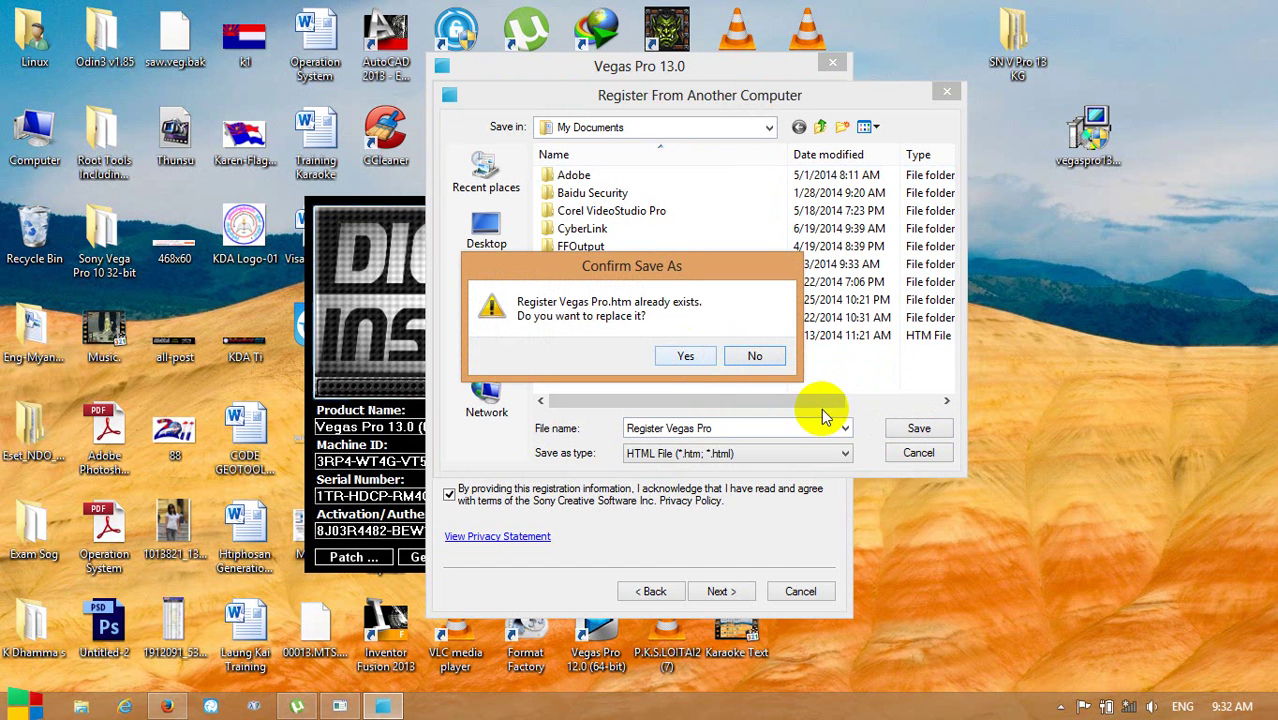
pyautogui.click(686, 358)
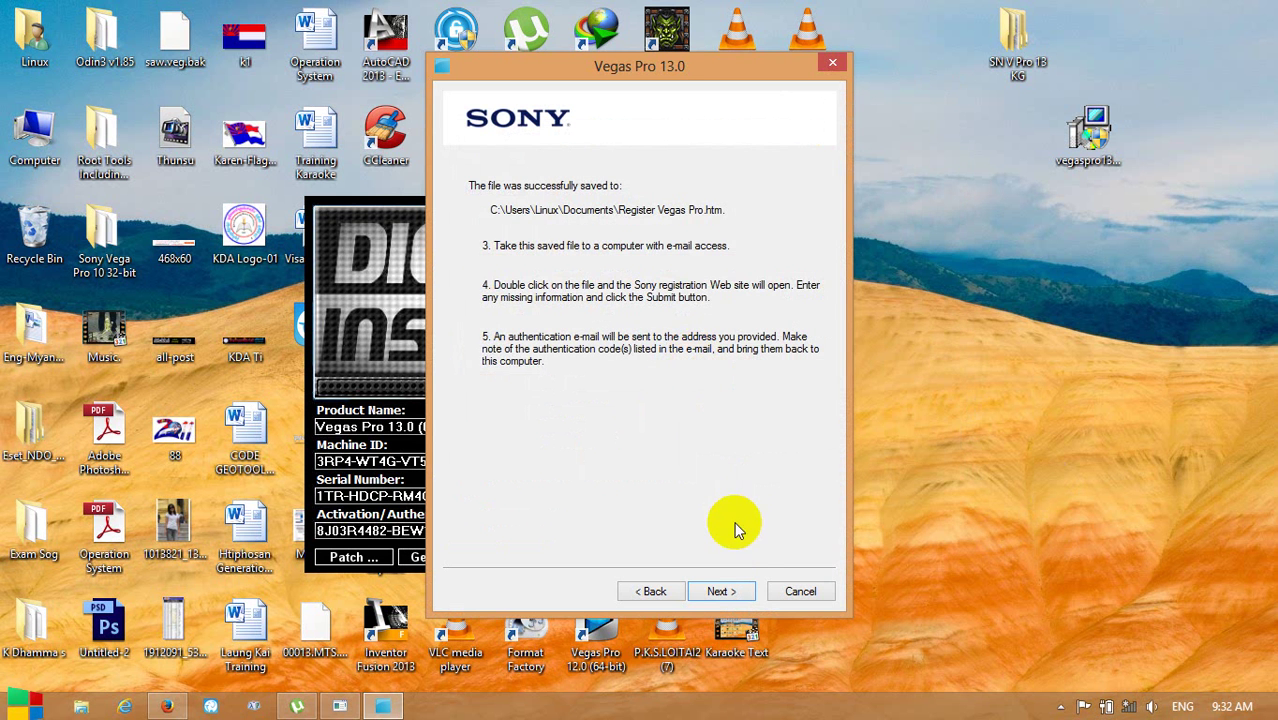
pyautogui.click(717, 592)
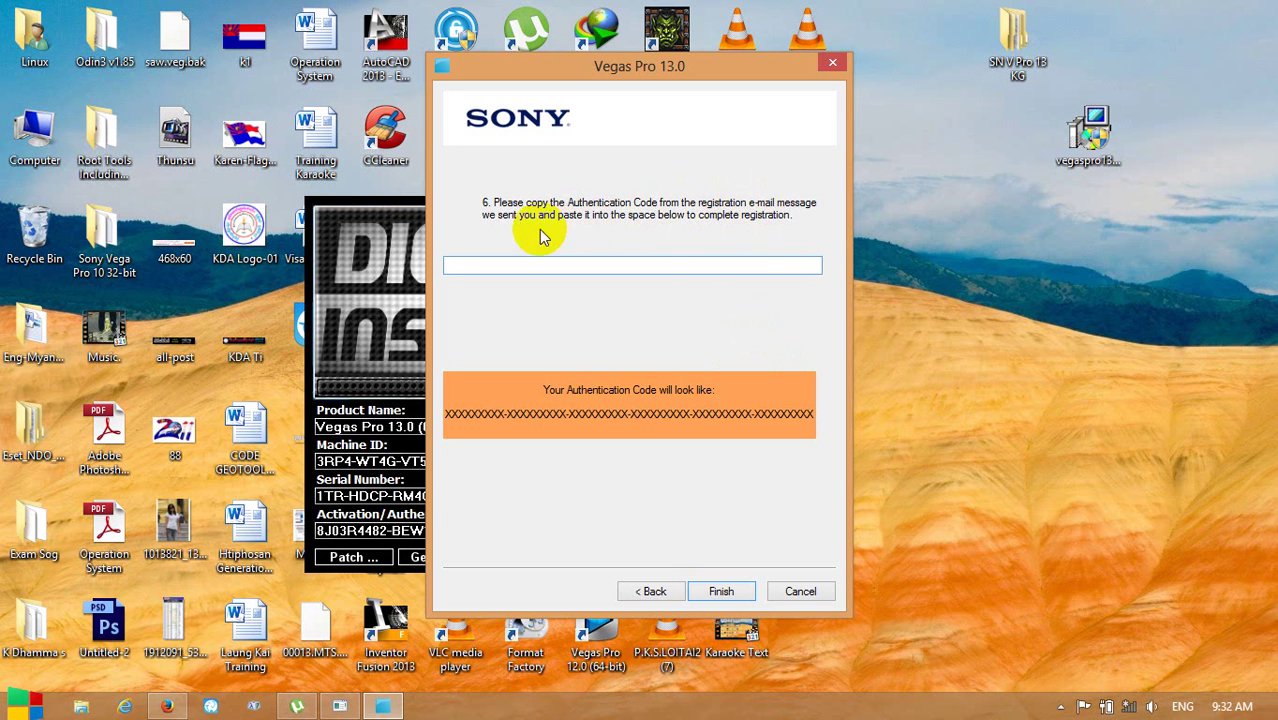
# Switch to the keygen and copy the entire activation/authentication code
pyautogui.click(375, 259)
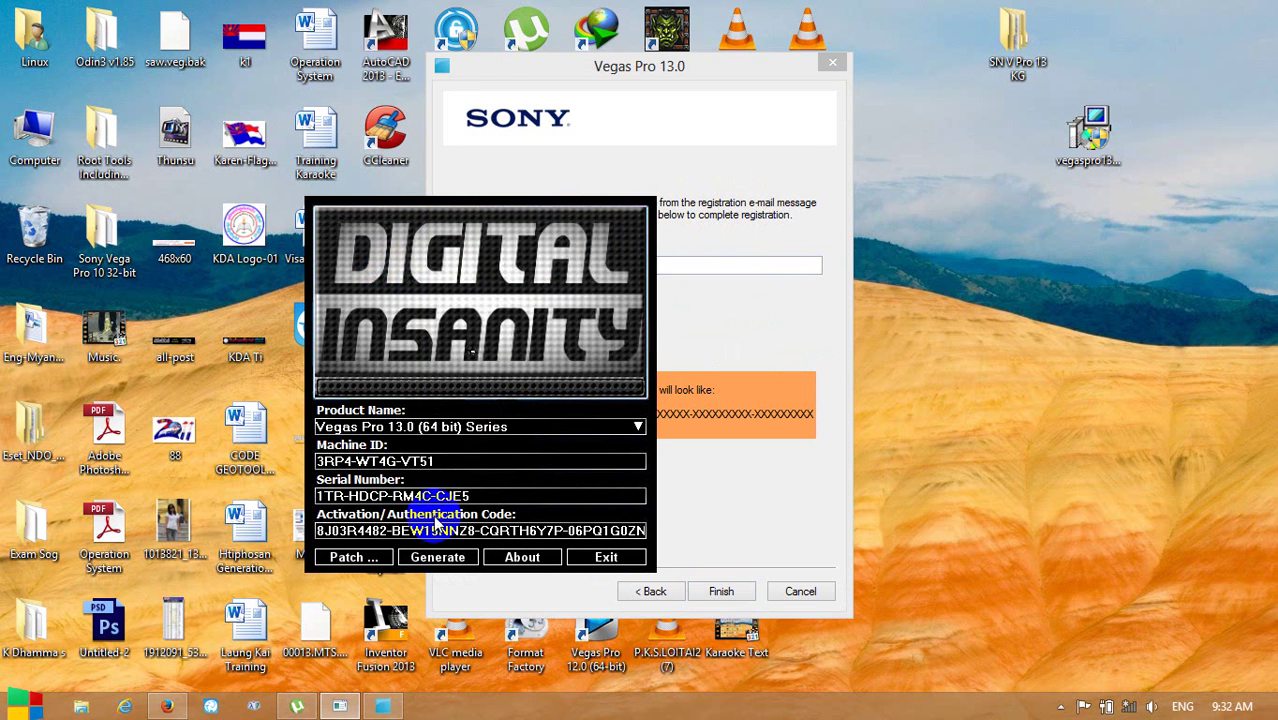
pyautogui.click(322, 531)
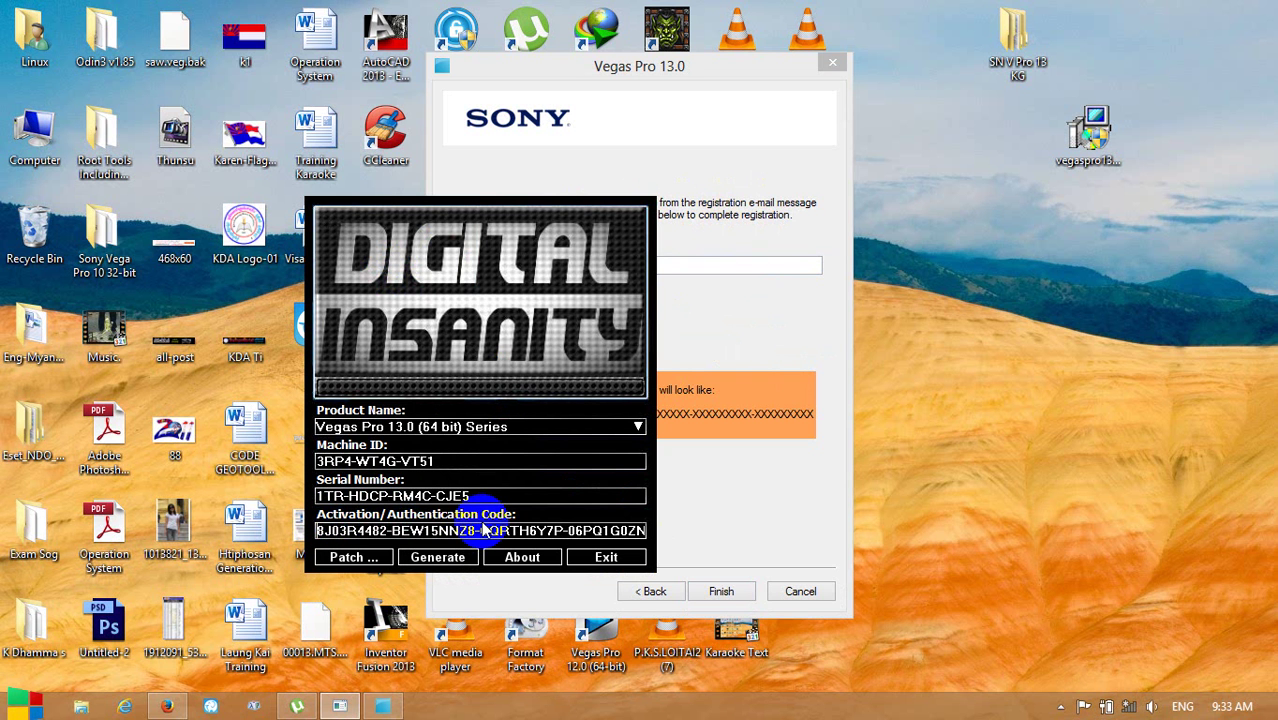
pyautogui.hotkey('shift', 'Right')
pyautogui.hotkey('shift', 'Right')
pyautogui.hotkey('shift', 'Right')
pyautogui.hotkey('shift', 'Right')
pyautogui.hotkey('shift', 'Right')
pyautogui.hotkey('shift', 'Right')
pyautogui.hotkey('shift', 'Right')
pyautogui.hotkey('shift', 'Right')
pyautogui.hotkey('shift', 'Right')
pyautogui.hotkey('shift', 'Right')
pyautogui.hotkey('shift', 'Right')
pyautogui.hotkey('shift', 'Right')
pyautogui.hotkey('shift', 'Right')
pyautogui.hotkey('shift', 'Right')
pyautogui.hotkey('shift', 'Right')
pyautogui.hotkey('shift', 'Right')
pyautogui.hotkey('shift', 'Right')
pyautogui.hotkey('shift', 'Right')
pyautogui.hotkey('shift', 'Right')
pyautogui.hotkey('shift', 'Right')
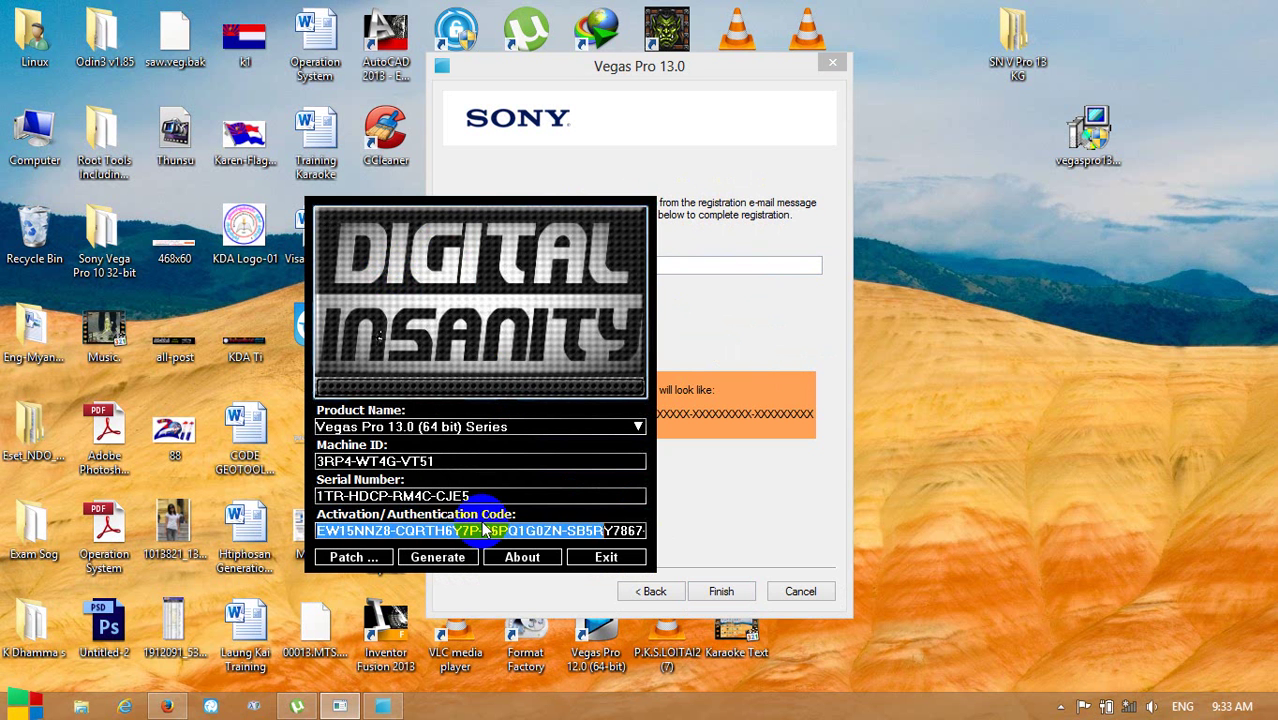
pyautogui.hotkey('shift', 'Right')
pyautogui.hotkey('shift', 'Right')
pyautogui.hotkey('shift', 'Right')
pyautogui.hotkey('shift', 'Right')
pyautogui.hotkey('shift', 'Right')
pyautogui.hotkey('shift', 'Right')
pyautogui.hotkey('shift', 'Right')
pyautogui.hotkey('shift', 'Right')
pyautogui.hotkey('shift', 'Right')
pyautogui.hotkey('shift', 'Right')
pyautogui.hotkey('shift', 'Right')
pyautogui.hotkey('shift', 'Right')
pyautogui.hotkey('shift', 'Right')
pyautogui.hotkey('shift', 'Right')
pyautogui.hotkey('shift', 'Right')
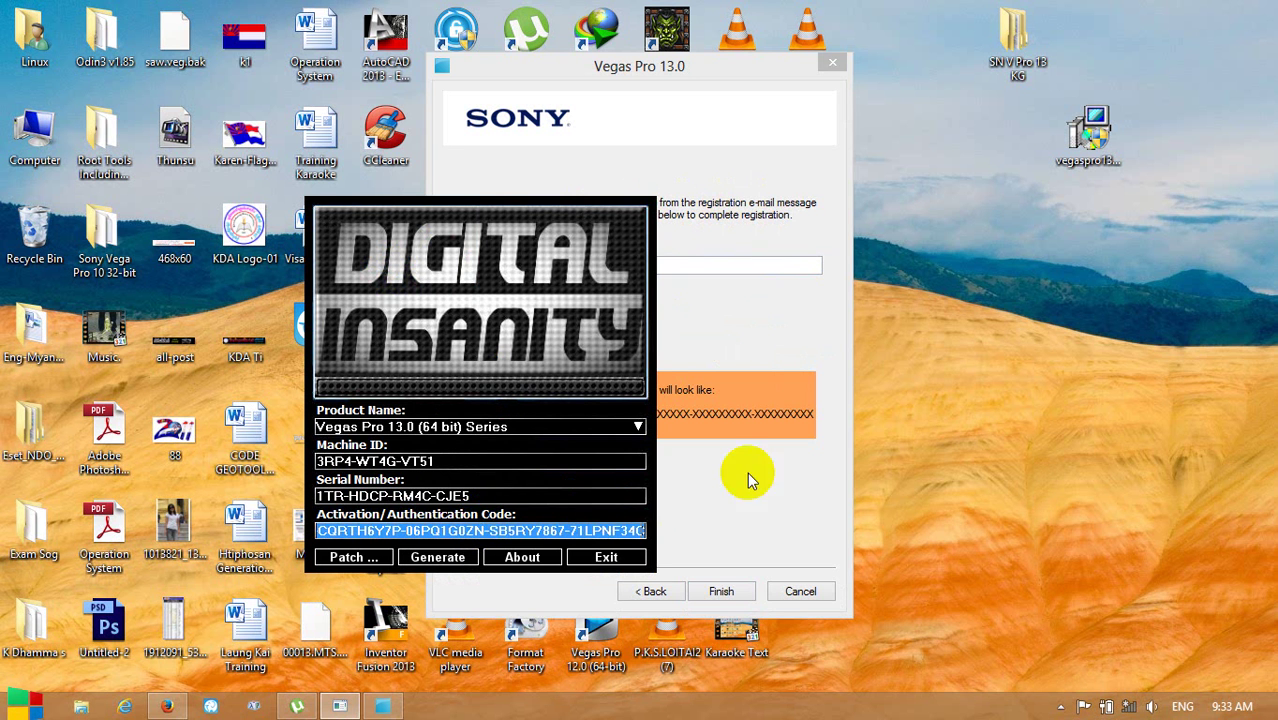
# Paste the authentication code into the Vegas Pro 13.0 registration wizard, finish the registration and exit the keygen
pyautogui.click(797, 343)
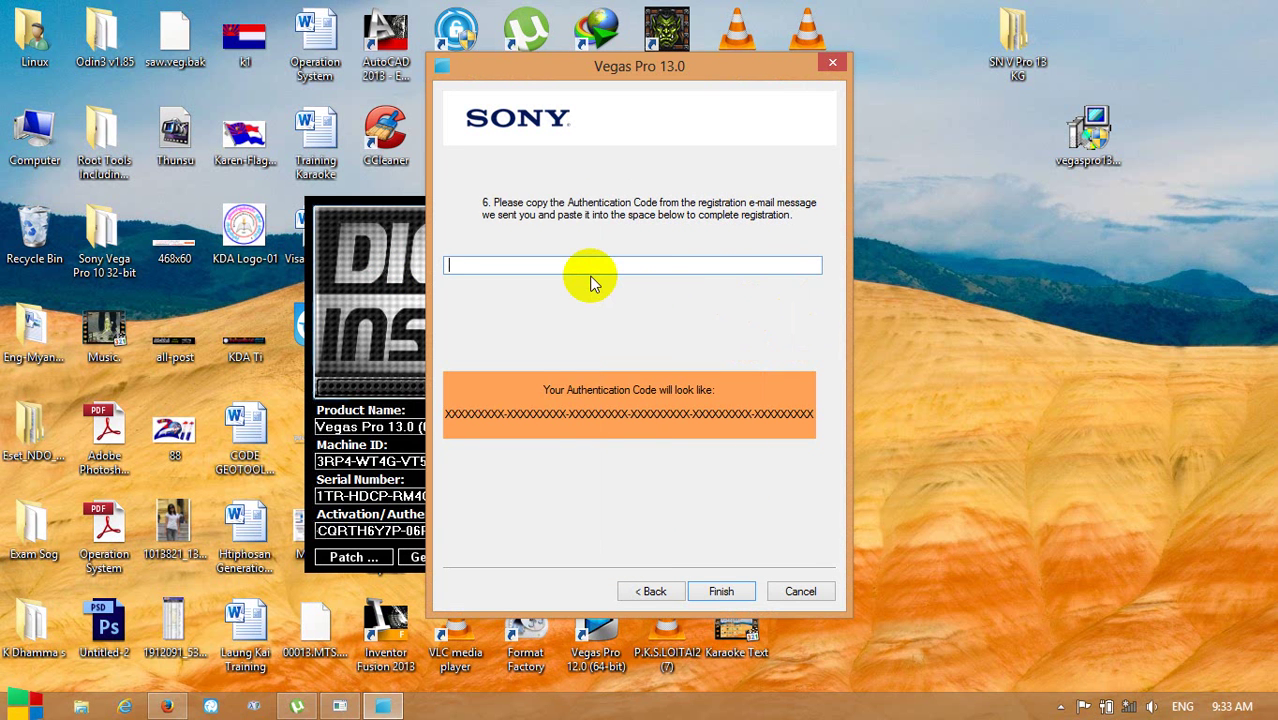
pyautogui.hotkey('ctrl', 'v')
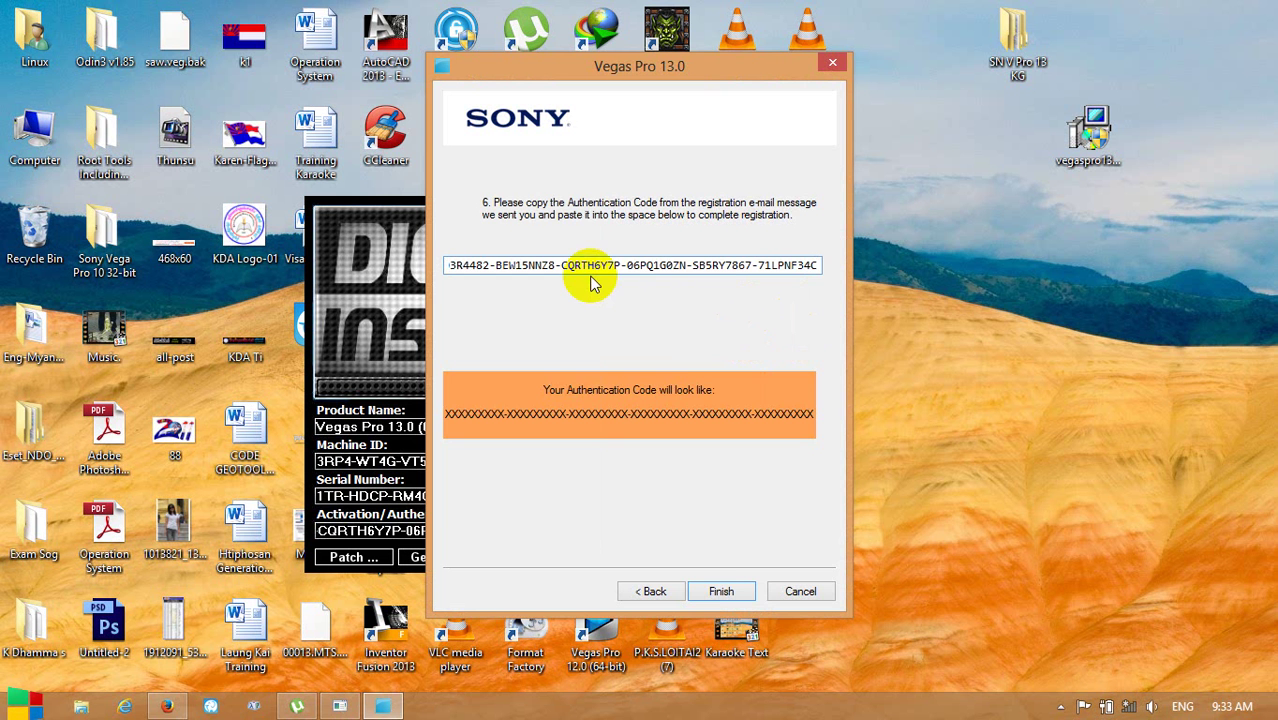
pyautogui.click(720, 592)
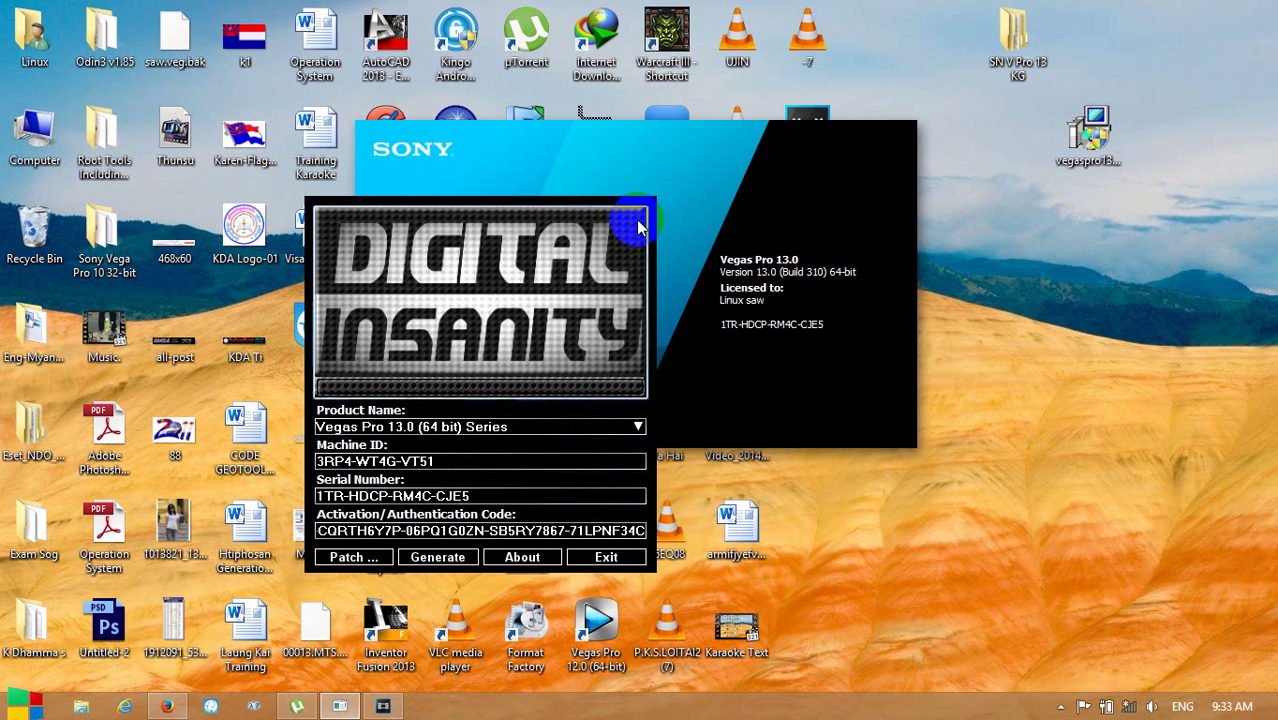
pyautogui.click(607, 559)
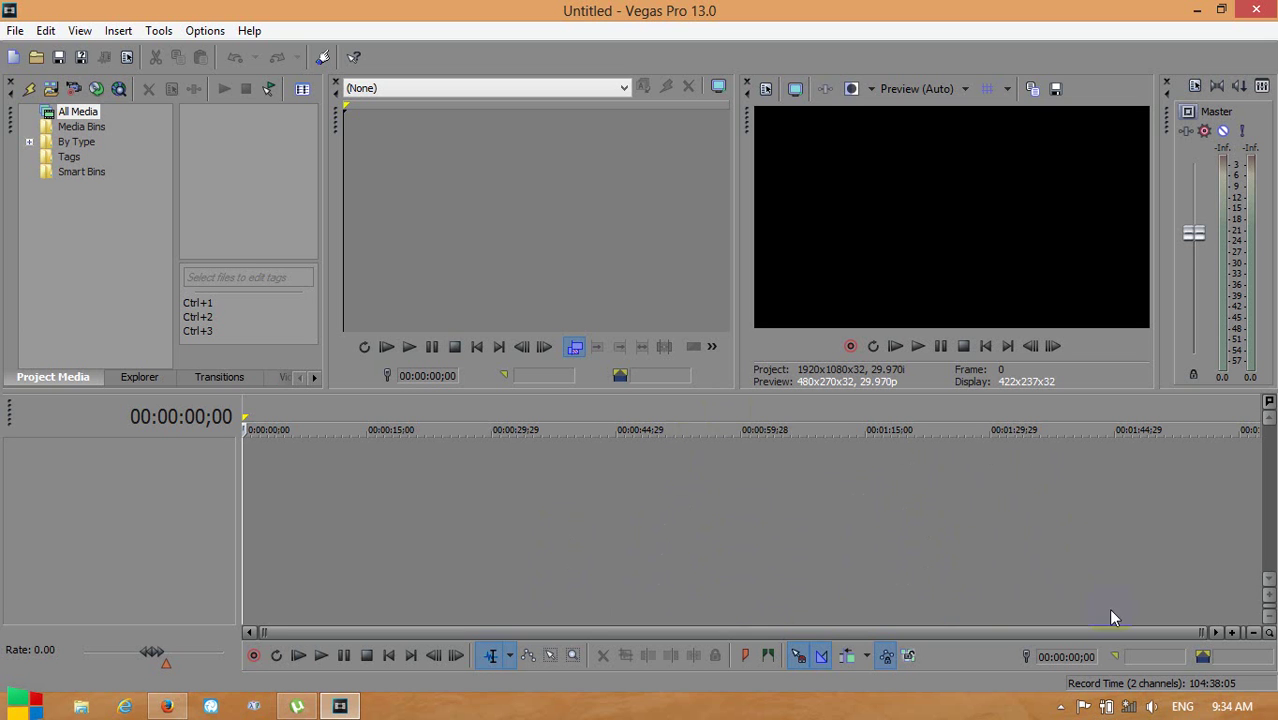
pyautogui.click(1061, 708)
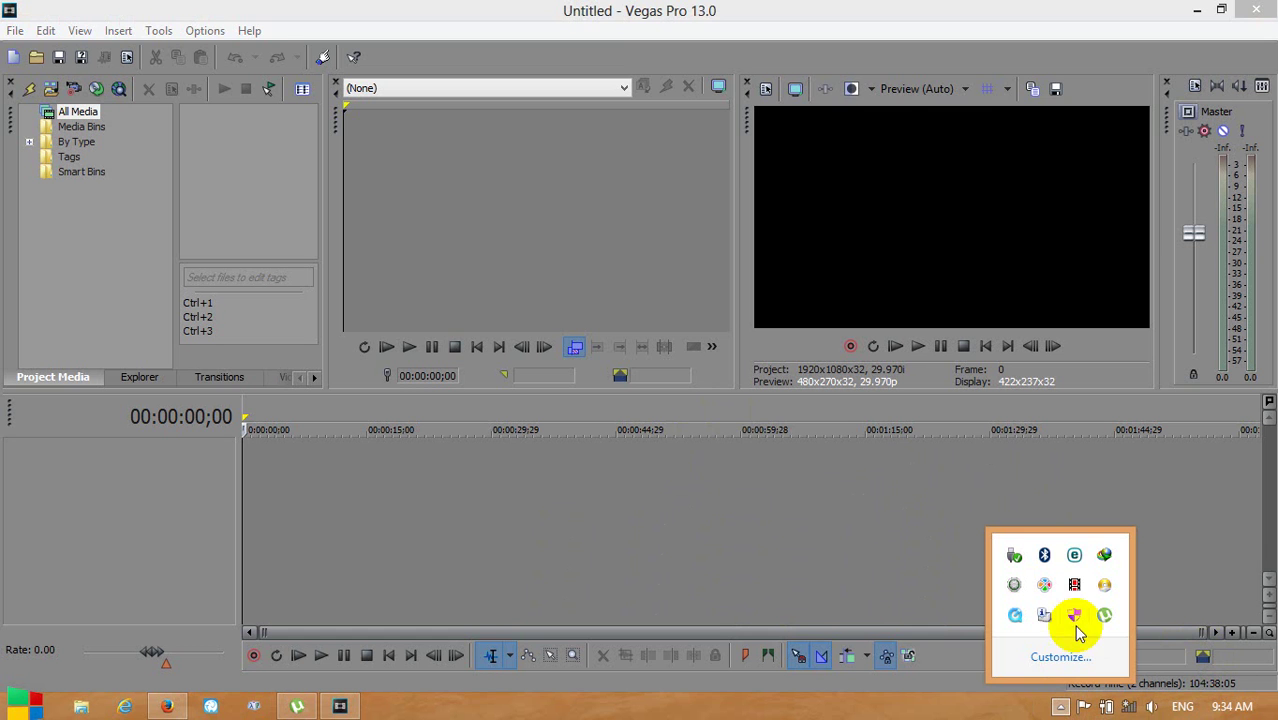